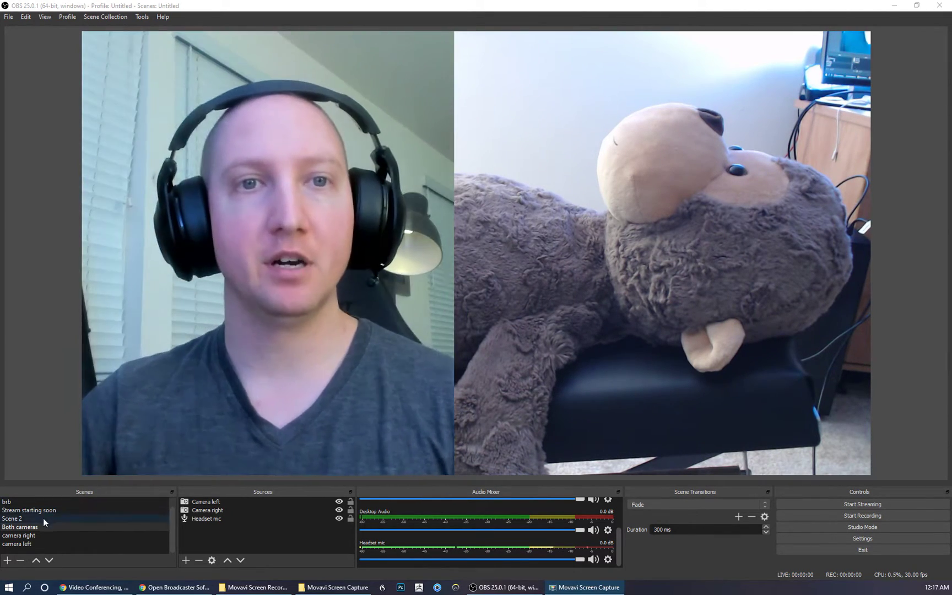
Step: Preview Scene 2, camera left and camera right, ending on camera right, then view obsproject.com
left_click(44, 518)
left_click(36, 536)
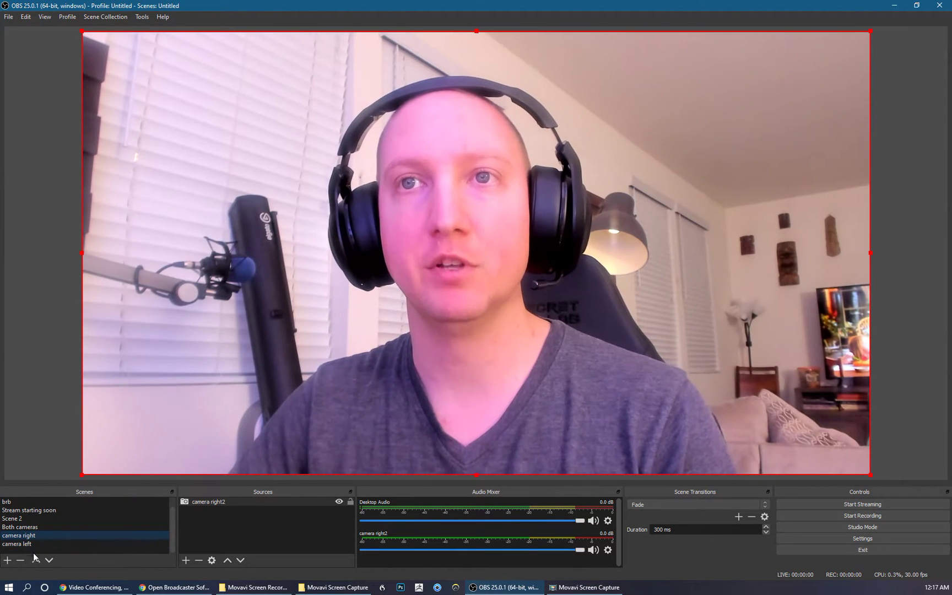
left_click(31, 545)
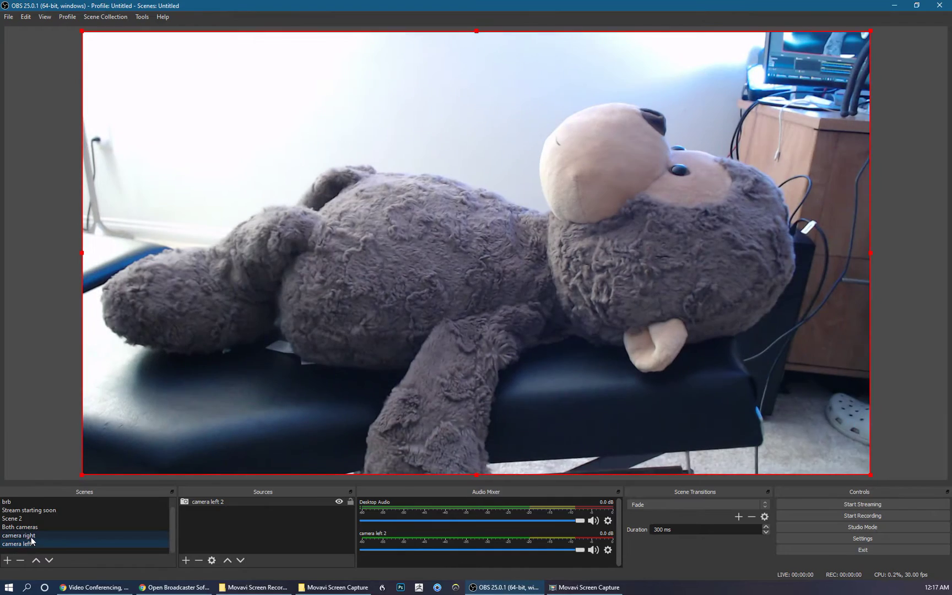
left_click(30, 536)
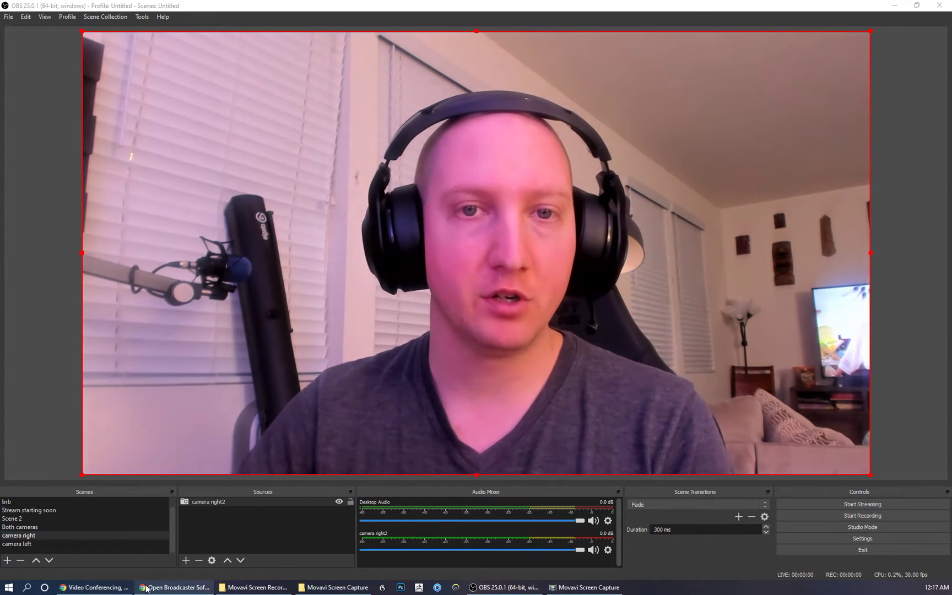
left_click(171, 588)
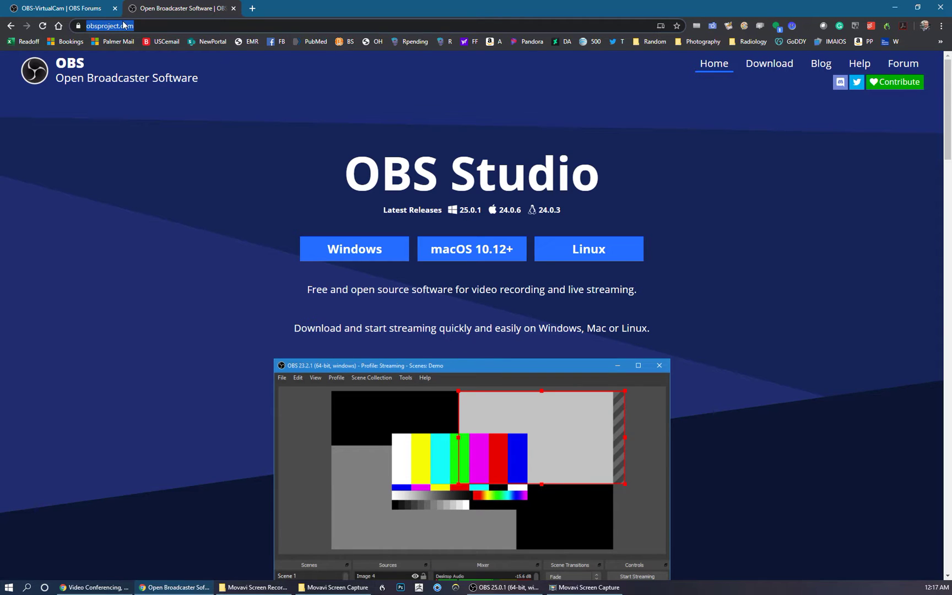
Step: Switch to Scene 2 and delete the camera left scene
left_click(895, 6)
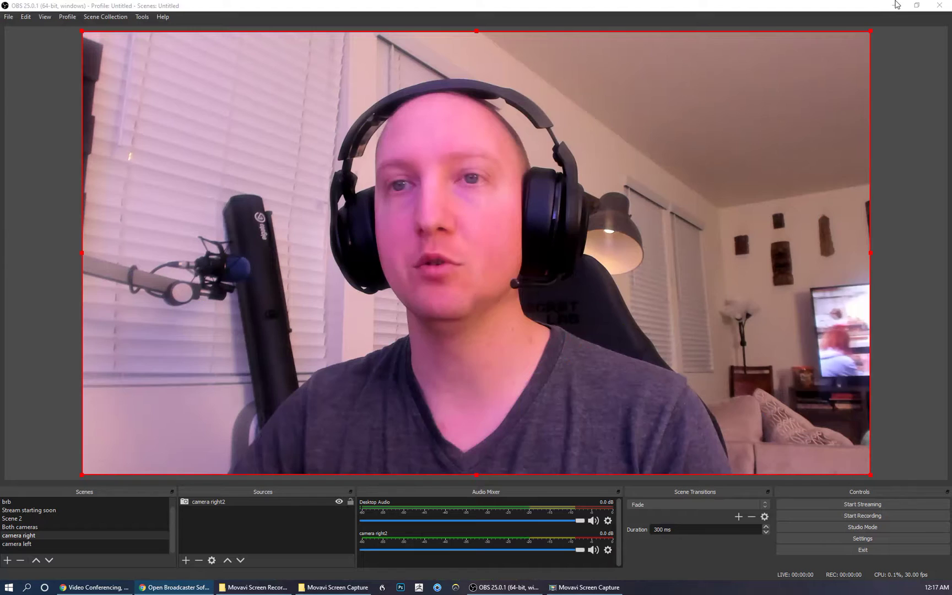
left_click(26, 518)
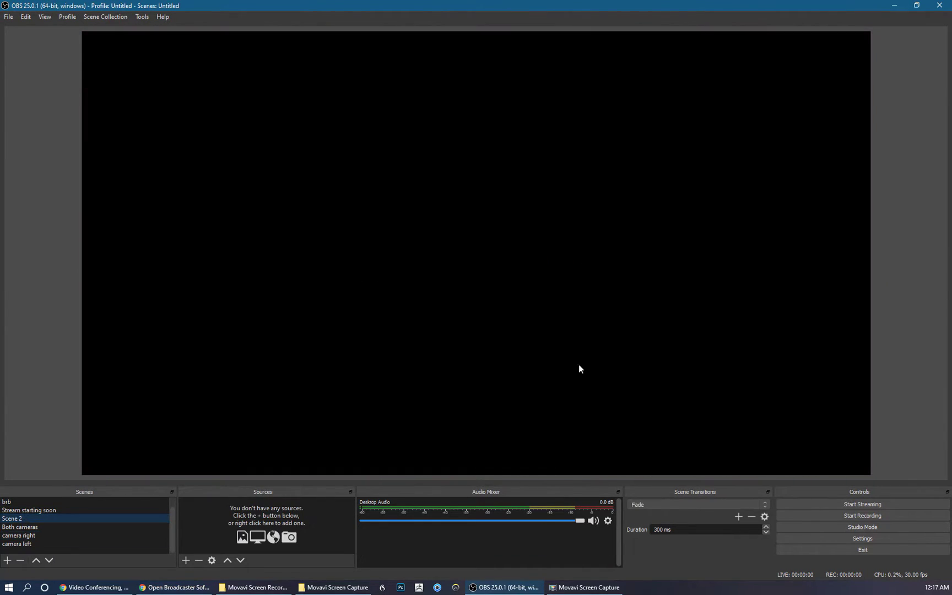
left_click(37, 526)
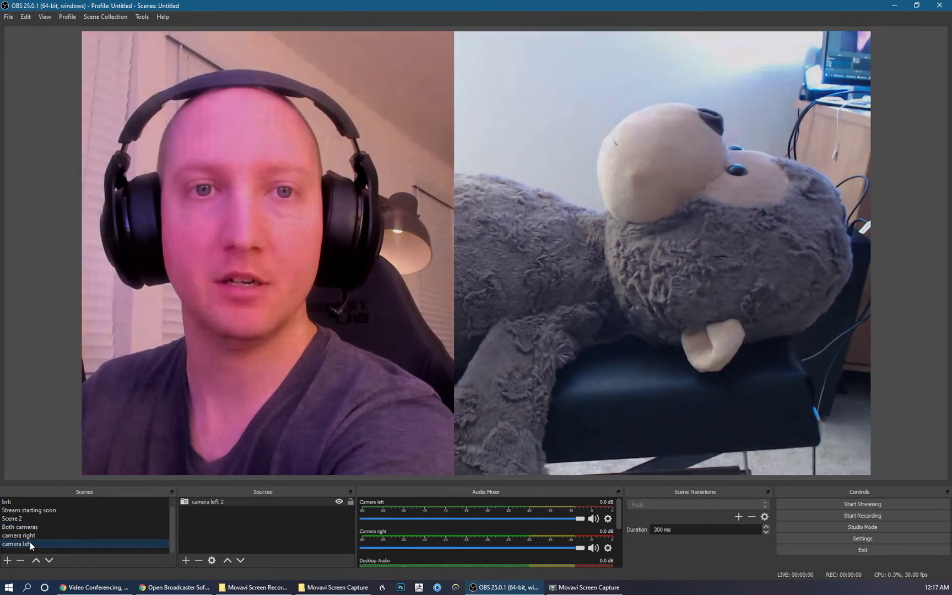
left_click(30, 543)
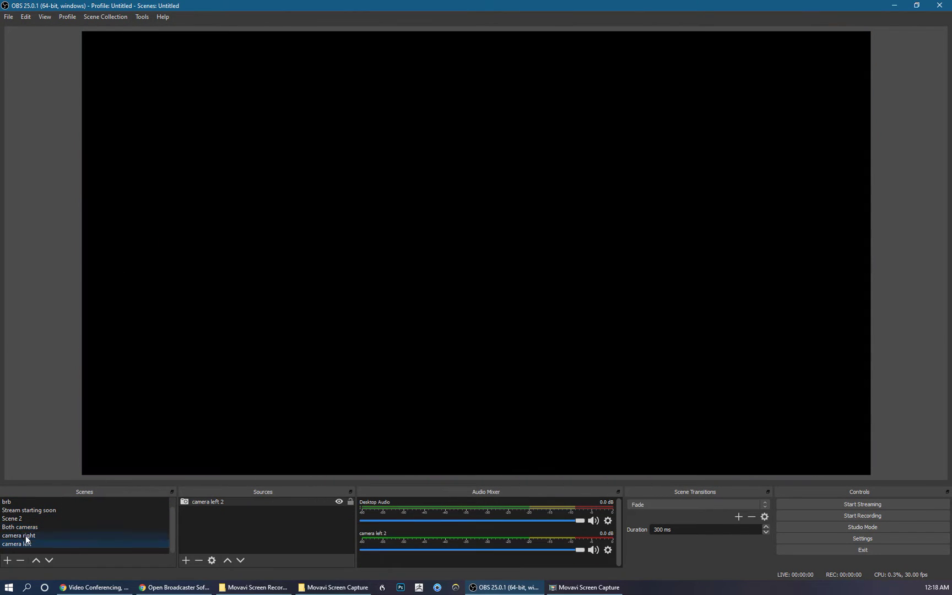
key("Delete")
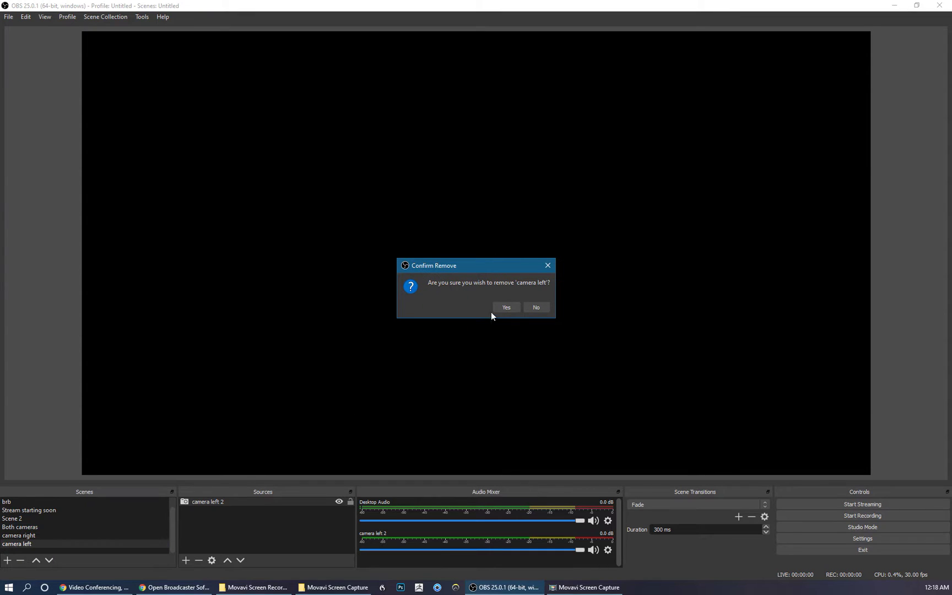
left_click(498, 309)
Step: Delete the camera right and Both cameras scenes as well
left_click(27, 544)
key("Delete")
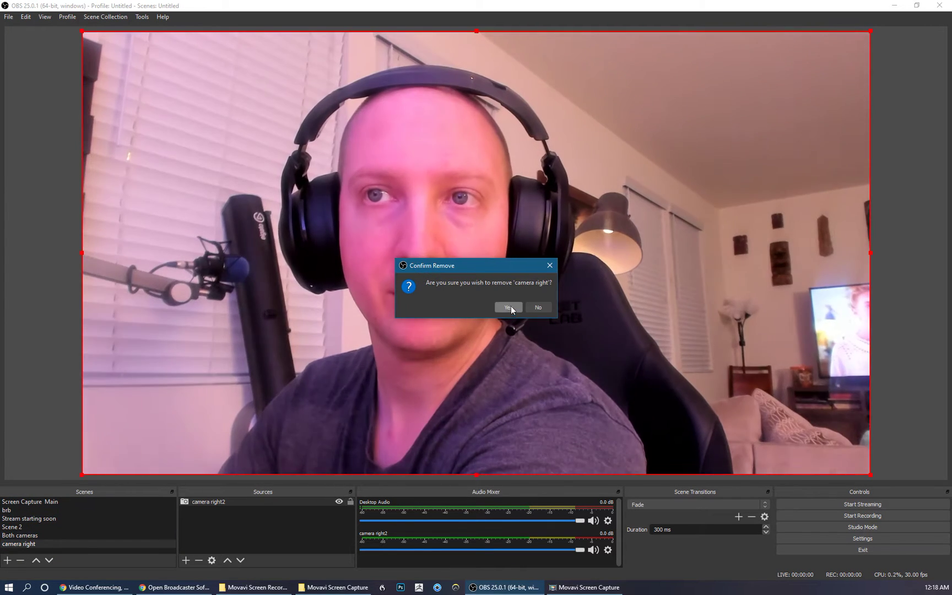
left_click(509, 307)
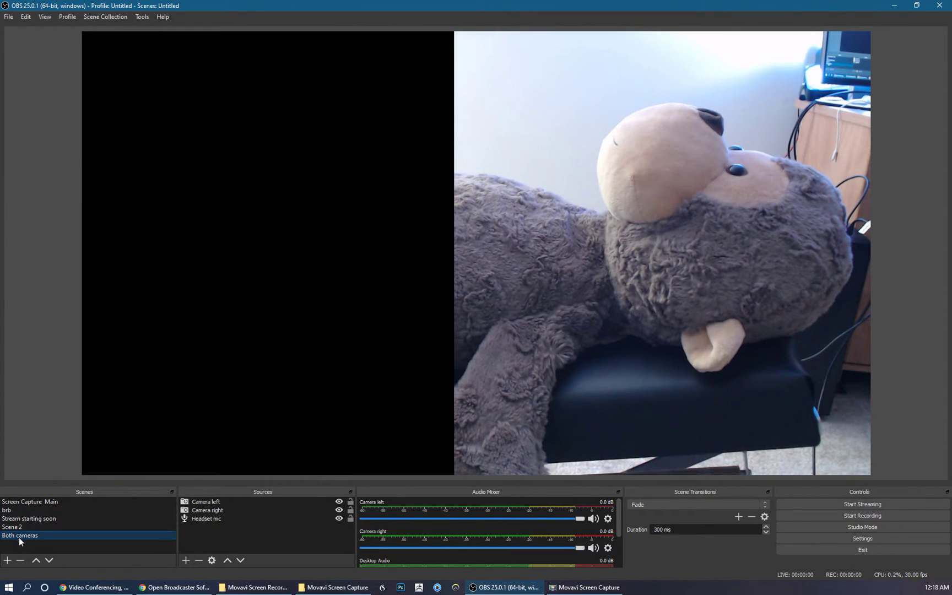
key("Delete")
left_click(517, 308)
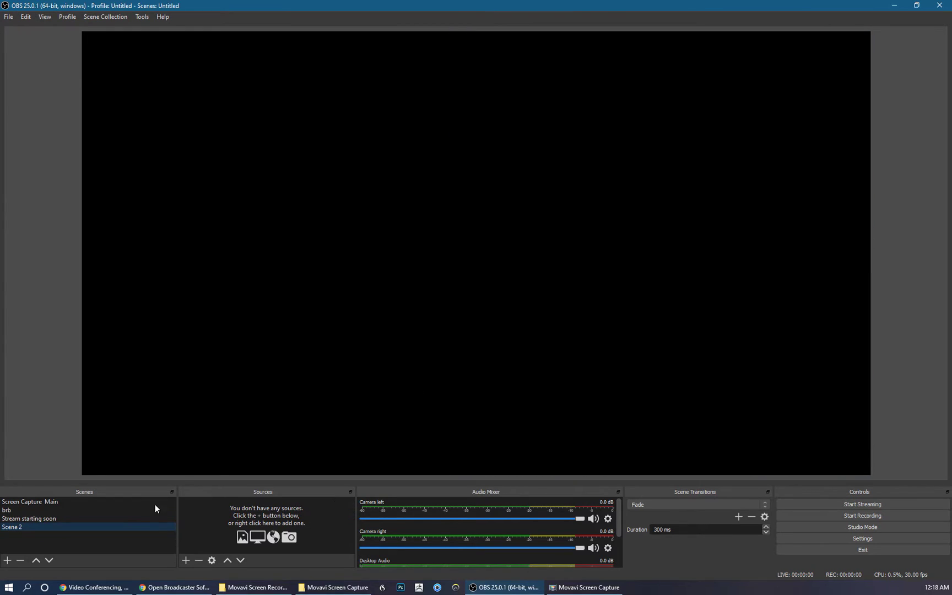
Step: Create a new scene named 'Both cams'
left_click(8, 561)
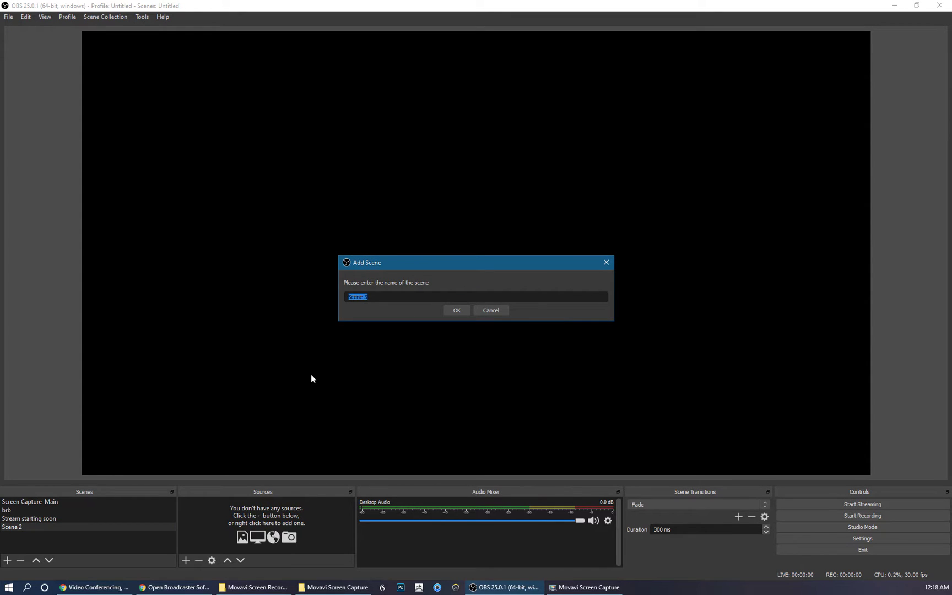
type("Both cams")
key("Return")
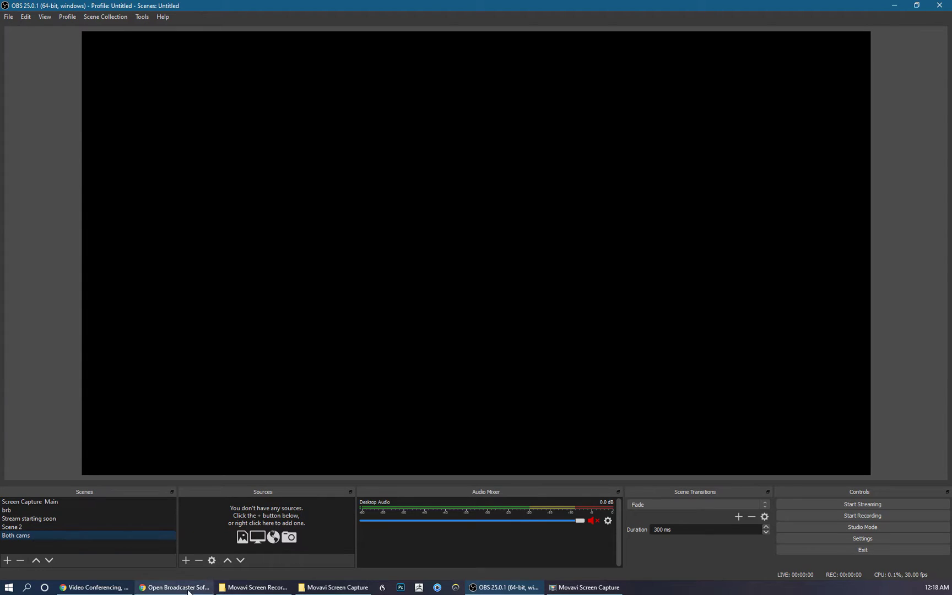
left_click(185, 562)
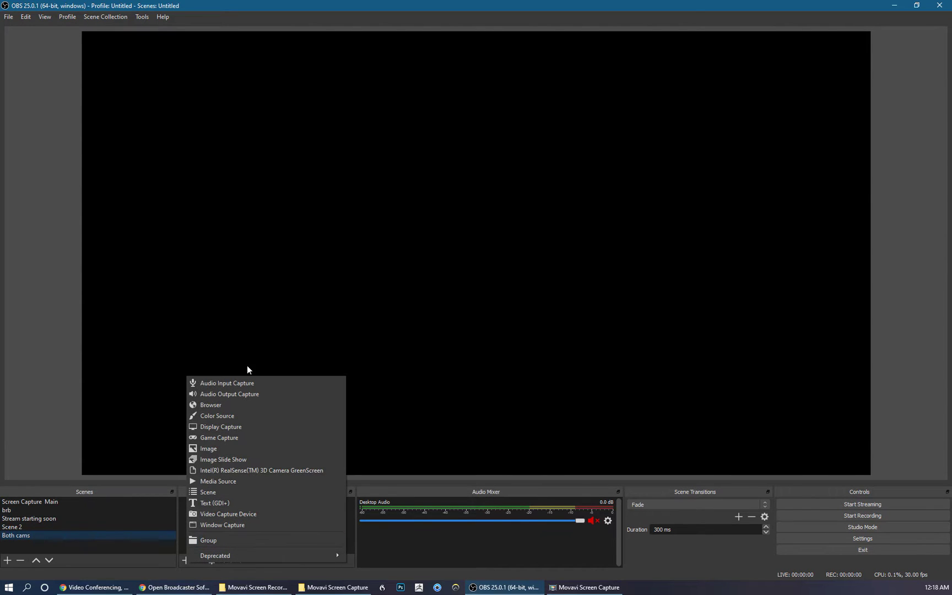
Step: Add an Audio Input Capture named 'Mic' using Headset Microphone (7-Razer ManO'War)
left_click(252, 380)
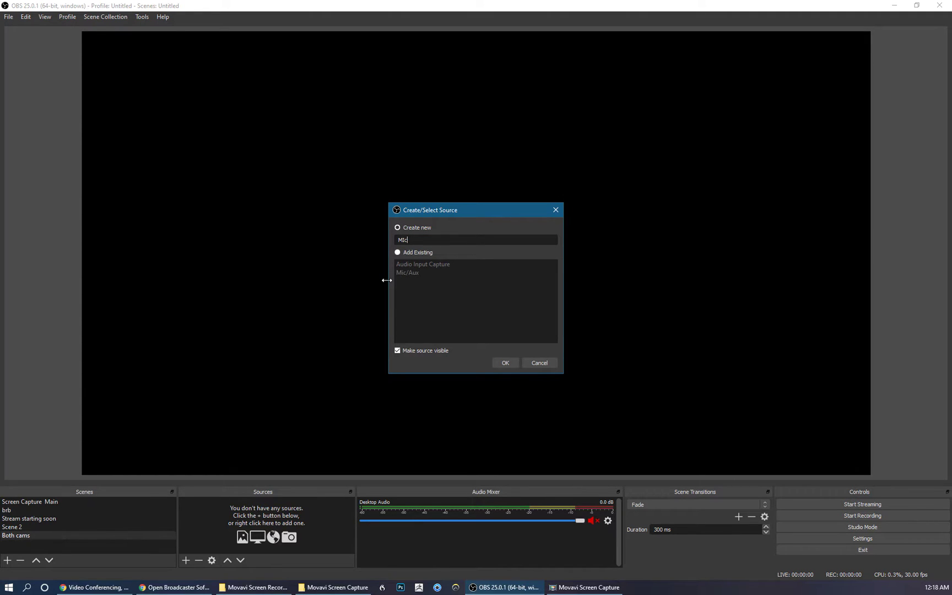
key("Return")
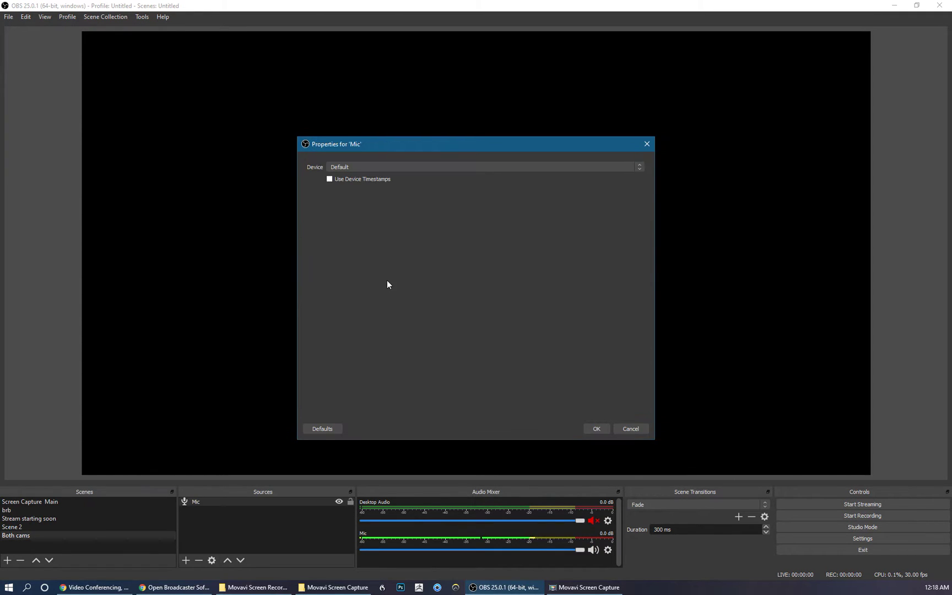
left_click(354, 167)
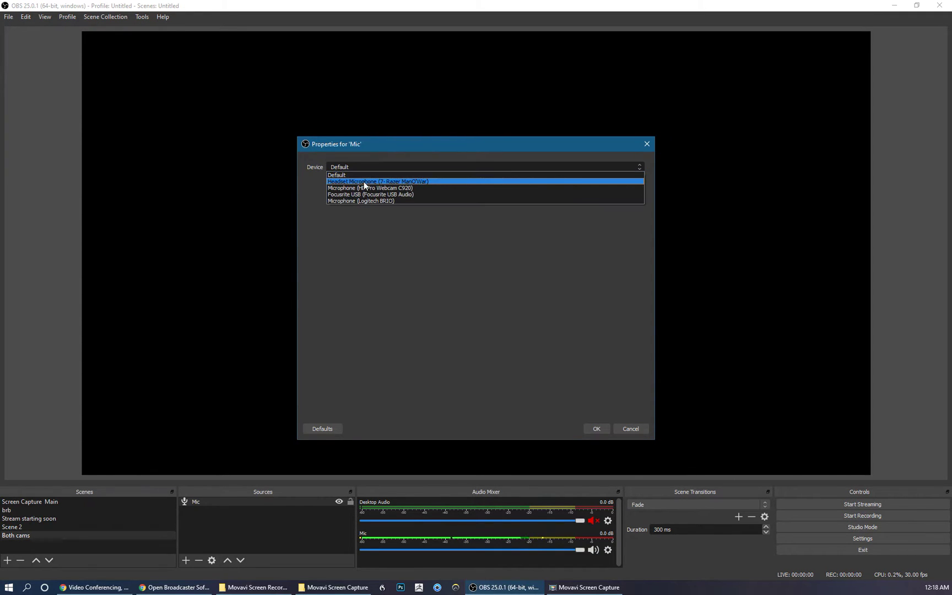
left_click(363, 182)
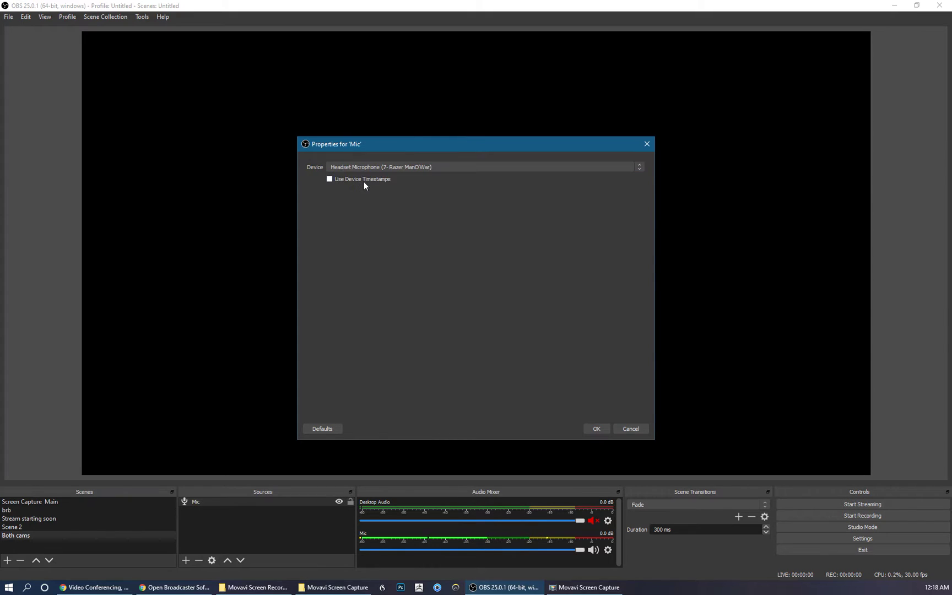
left_click(596, 429)
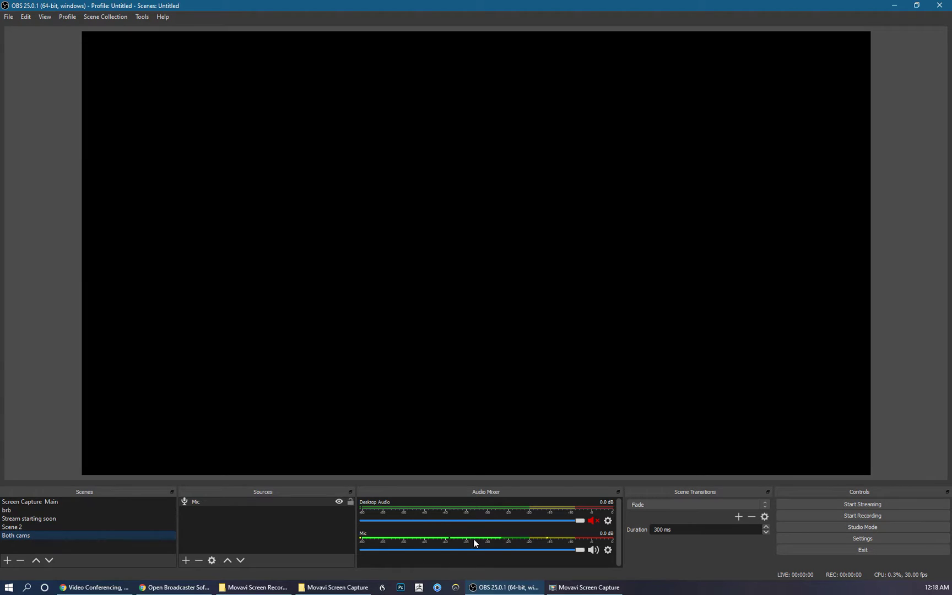
Step: Add a Video Capture Device source named 'Camera right' from the Logitech BRIO
left_click(186, 560)
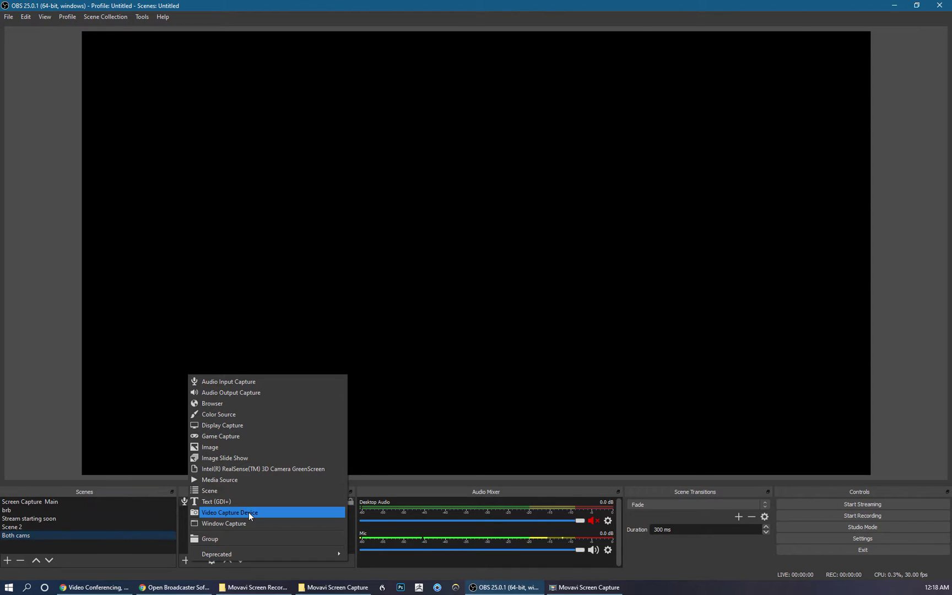
left_click(181, 553)
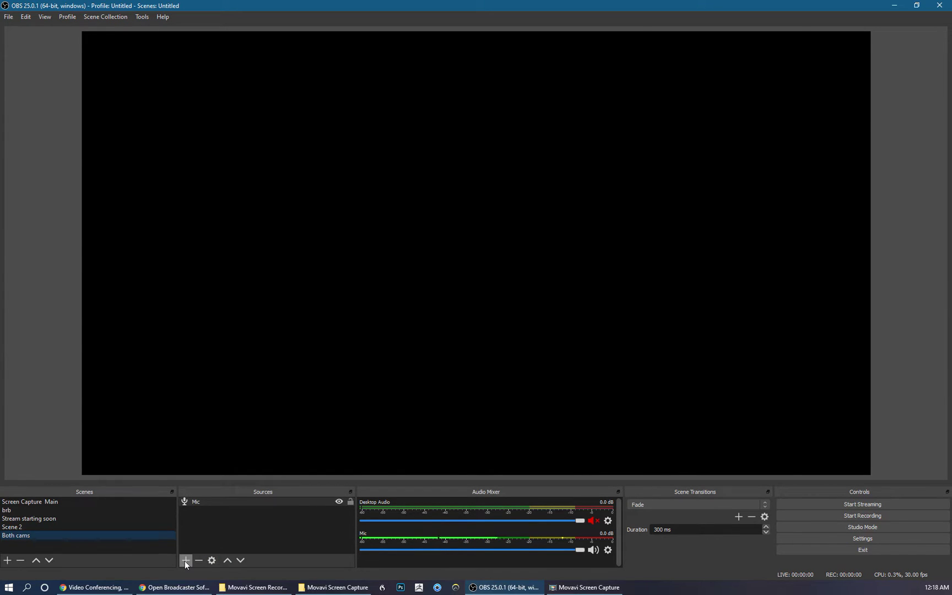
left_click(184, 561)
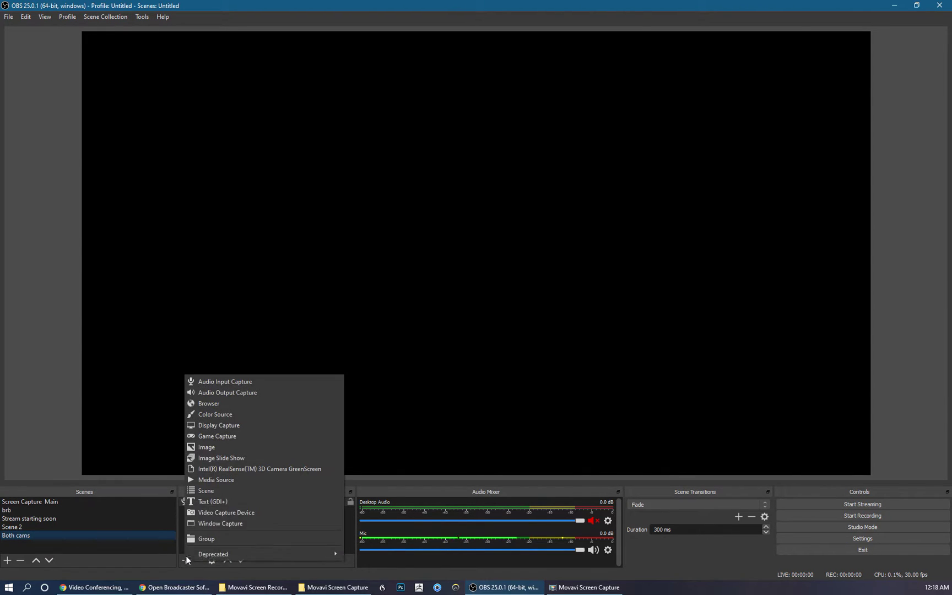
left_click(216, 509)
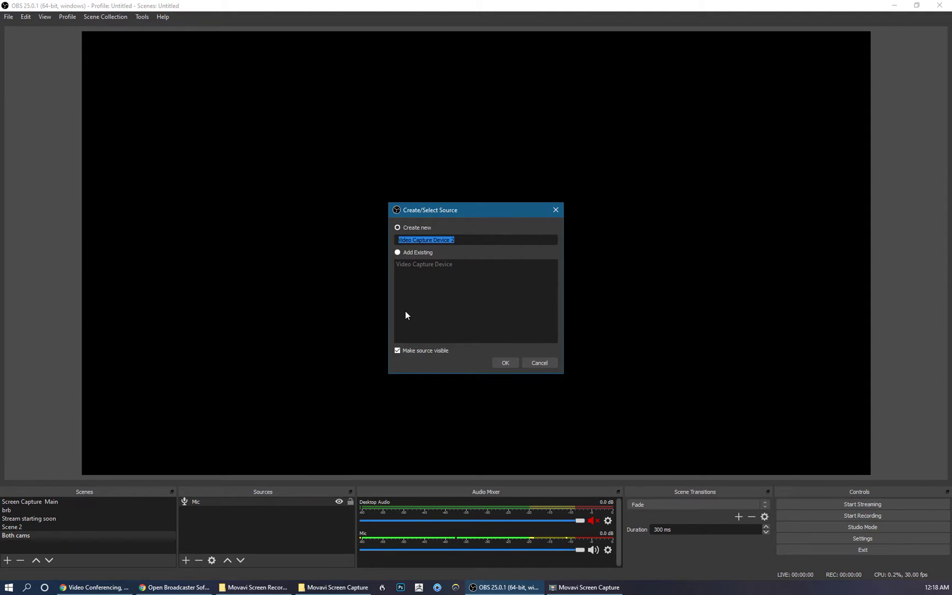
type("Camera right")
key("Return")
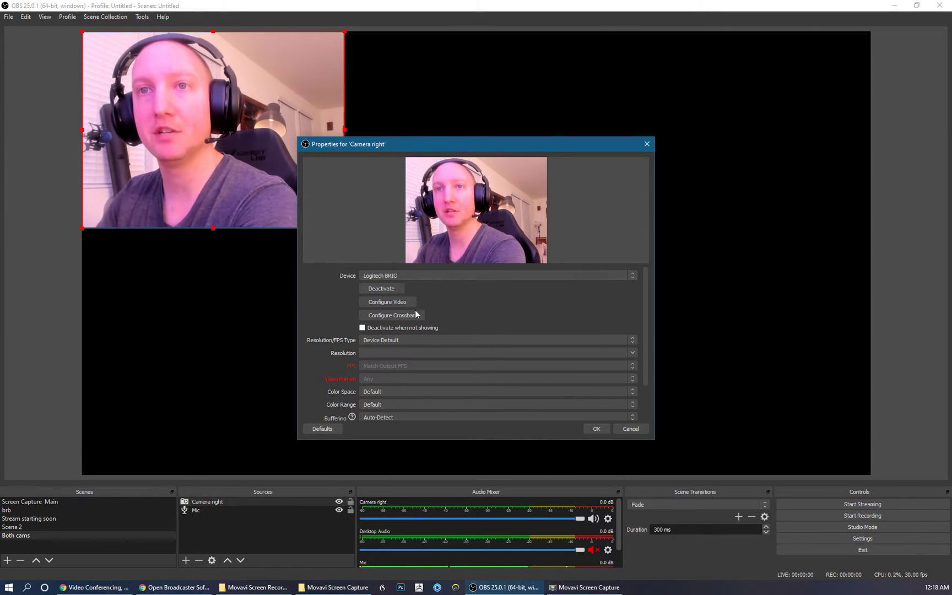
Step: Give Camera right a Custom resolution type at 1920x1080
left_click(399, 340)
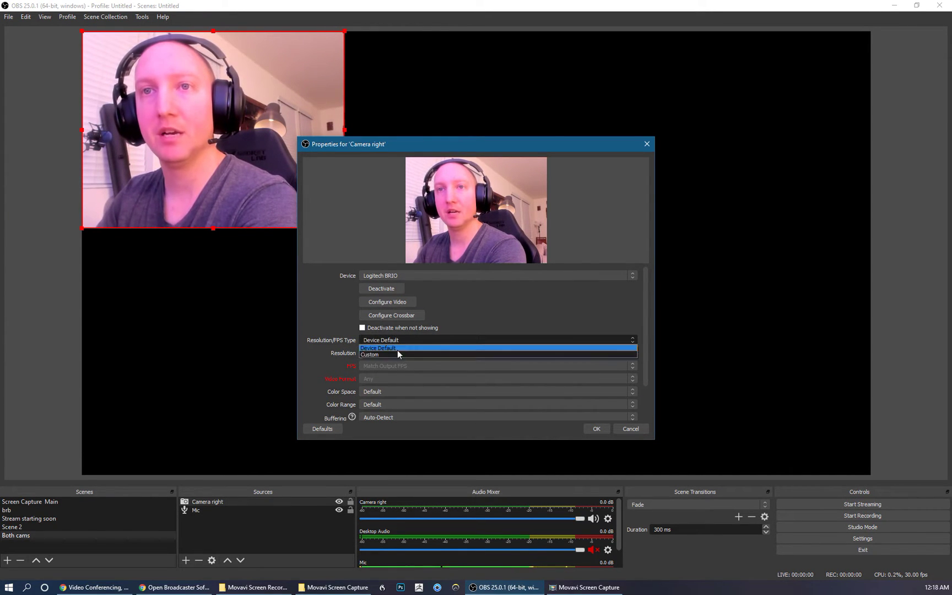
left_click(395, 353)
left_click(631, 354)
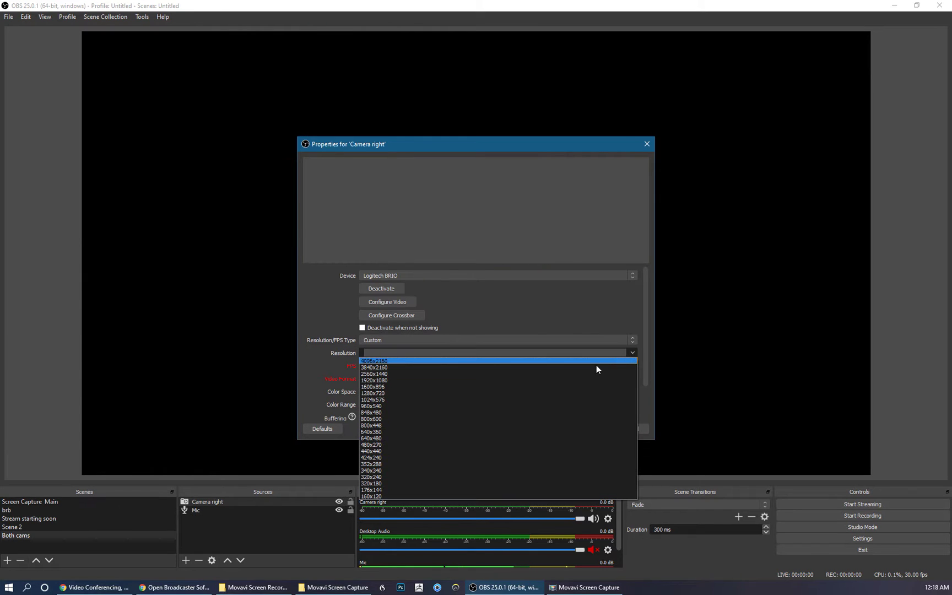
left_click(469, 381)
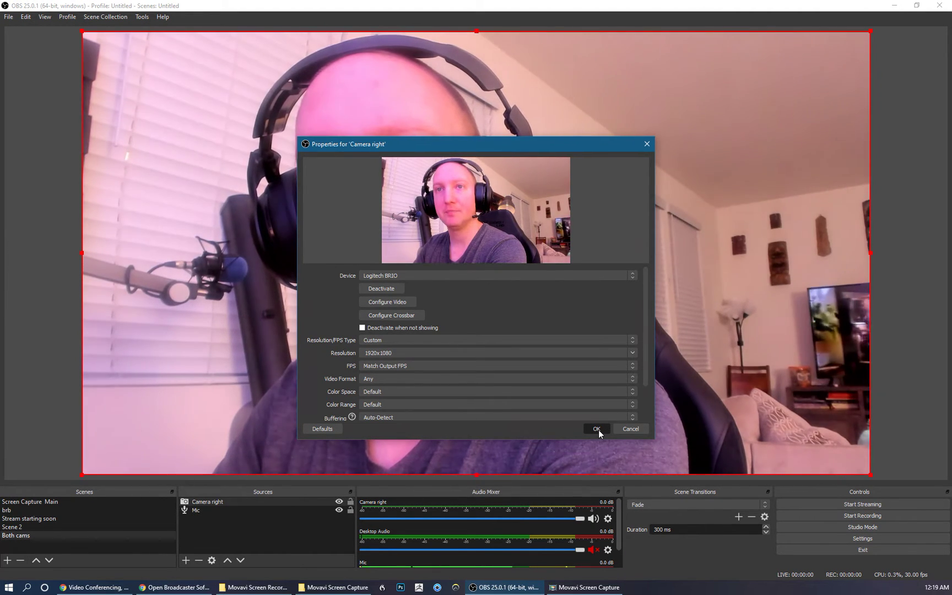
left_click(596, 430)
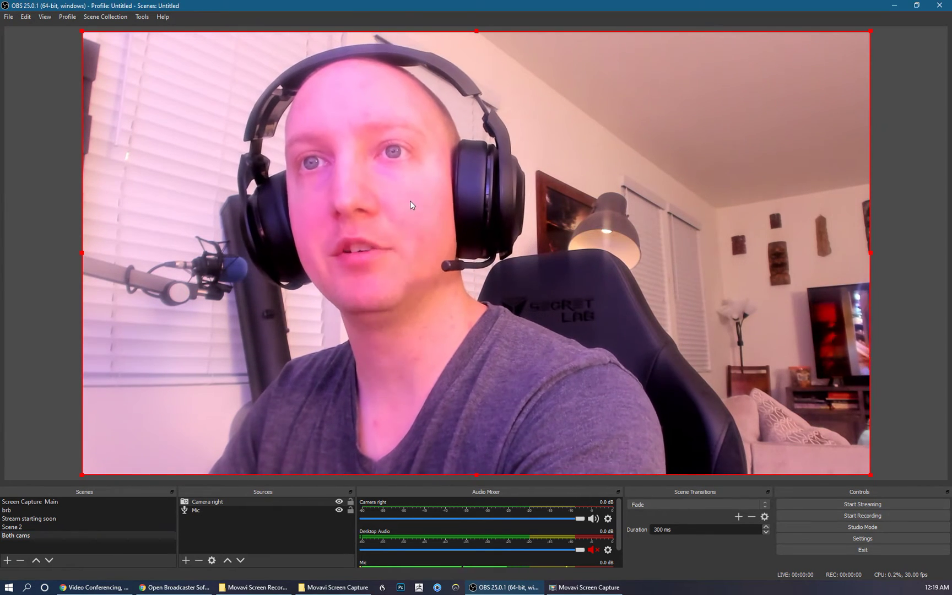
left_click(186, 560)
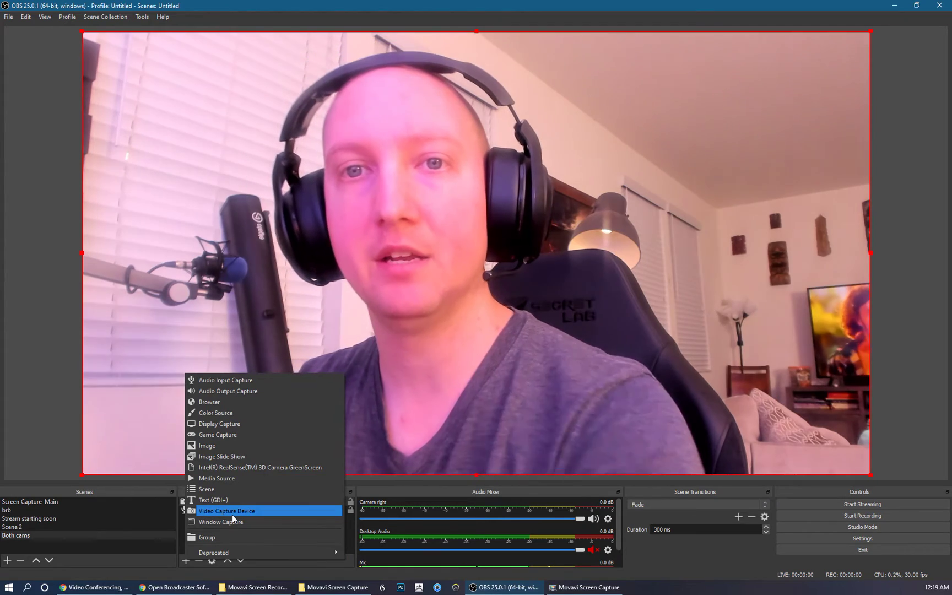
Step: Add a video capture source 'Camera Left' using the HD Pro Webcam C920
left_click(232, 514)
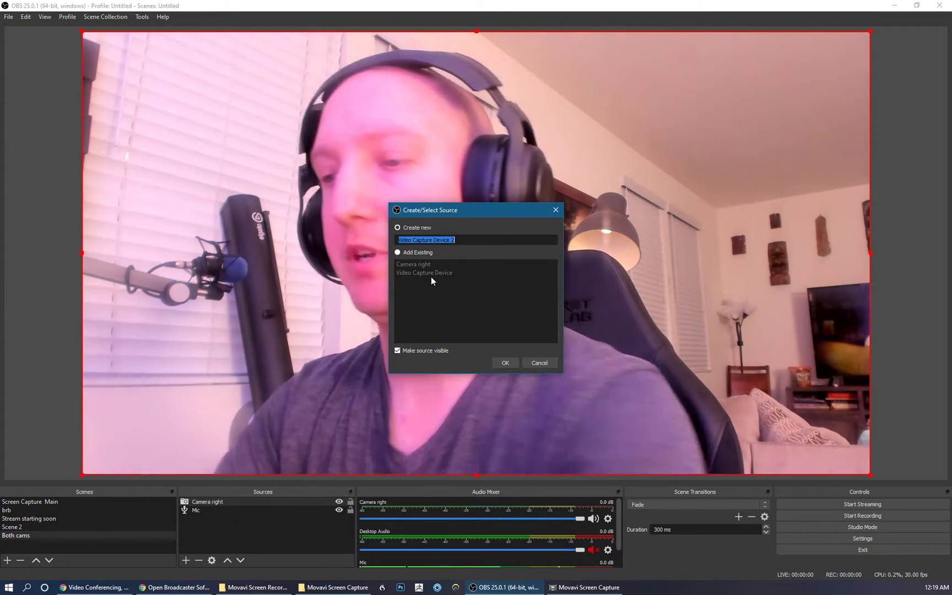
type("Camera ")
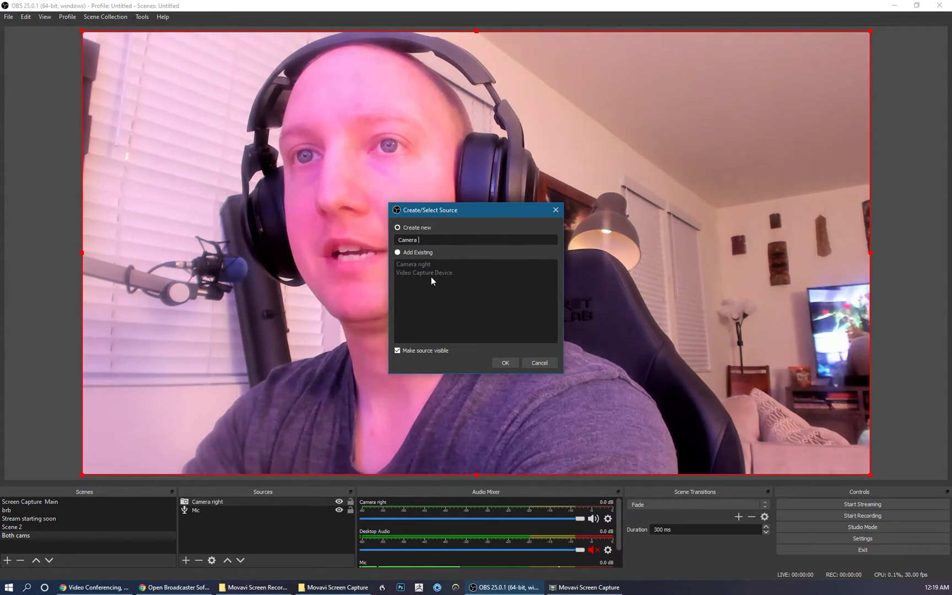
type("Left")
key("Return")
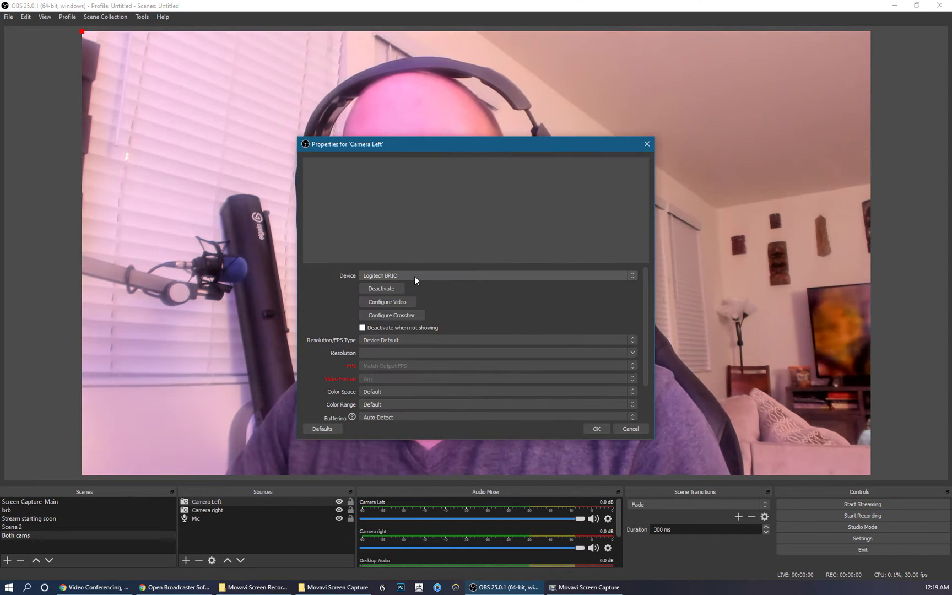
left_click(415, 276)
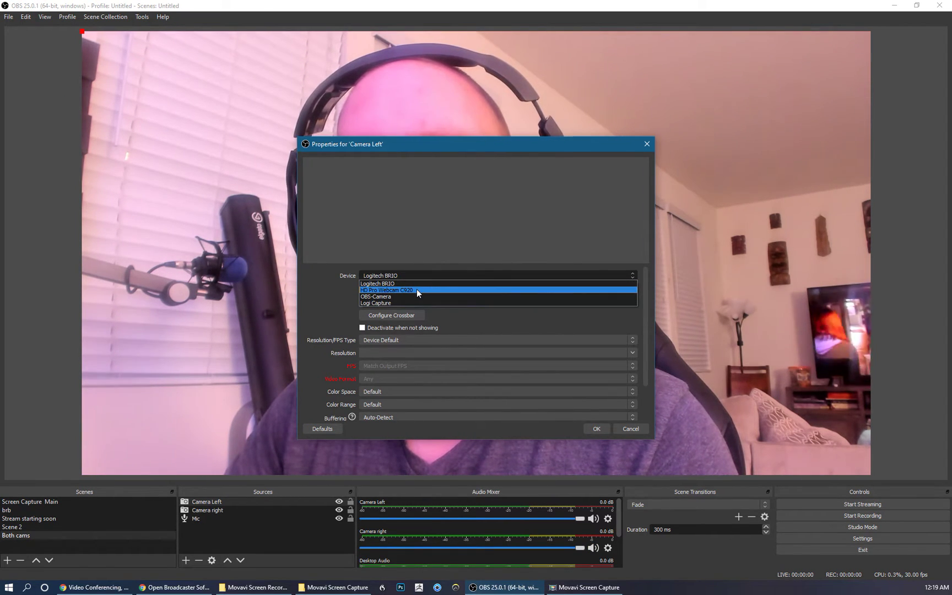
left_click(412, 290)
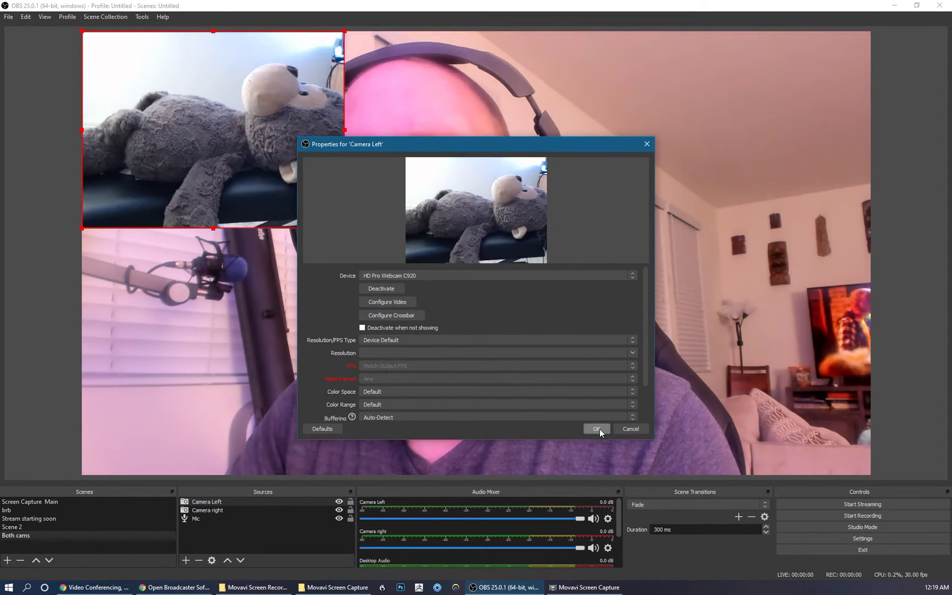
Step: Set Camera Left to a custom 1920x1080 resolution and drag its feed aside
left_click(508, 339)
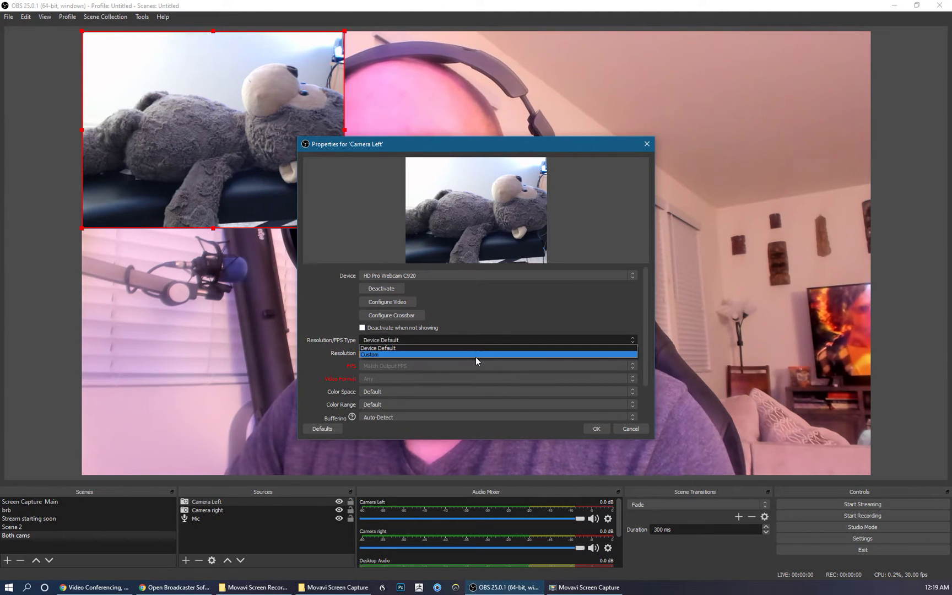
left_click(476, 355)
left_click(529, 352)
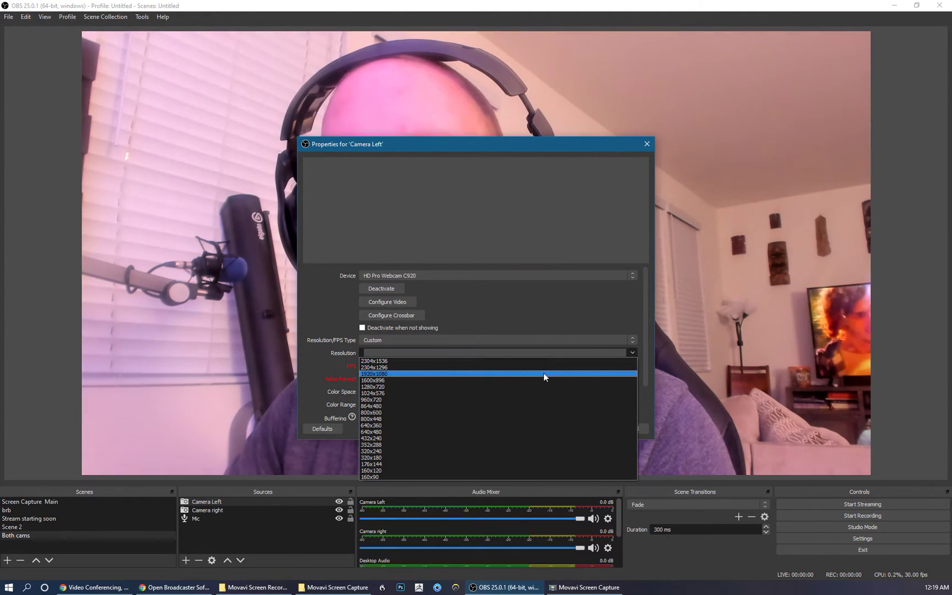
left_click(542, 373)
left_click(600, 429)
left_click_drag(522, 389, 417, 307)
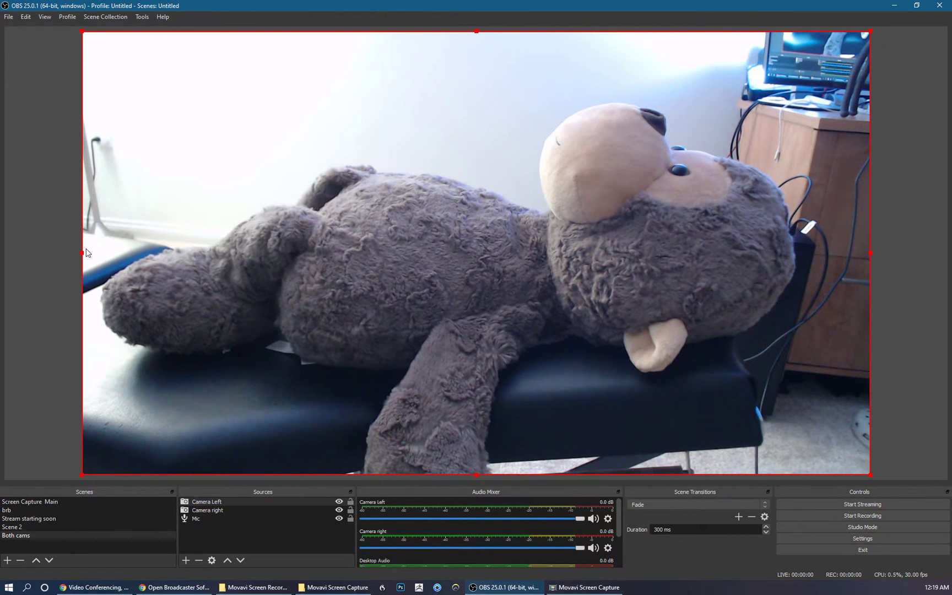
Step: Crop and position Camera Left and Camera right into the left and right halves
left_click_drag(82, 255, 173, 255)
left_click(430, 215)
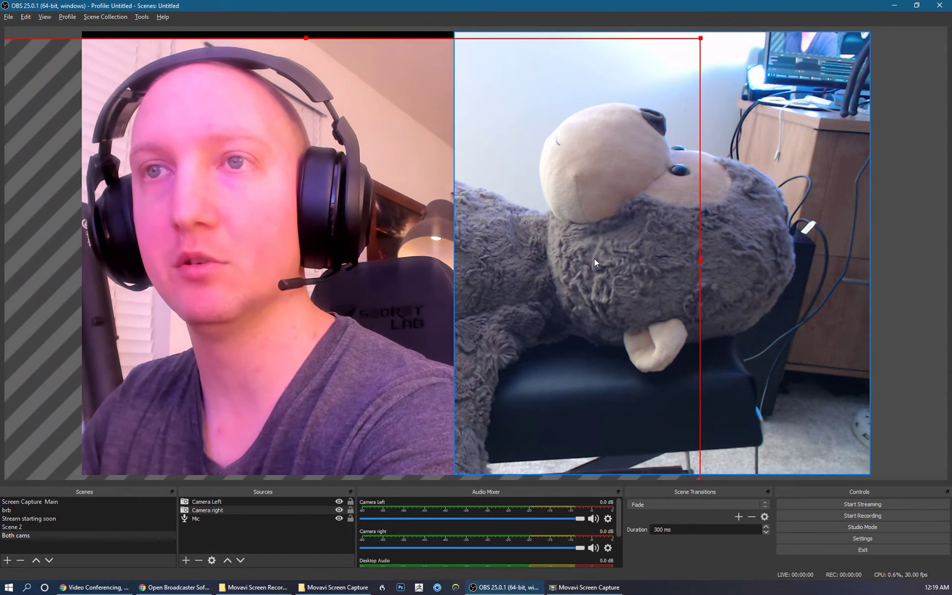
left_click_drag(701, 259, 551, 253)
left_click_drag(228, 238, 102, 261)
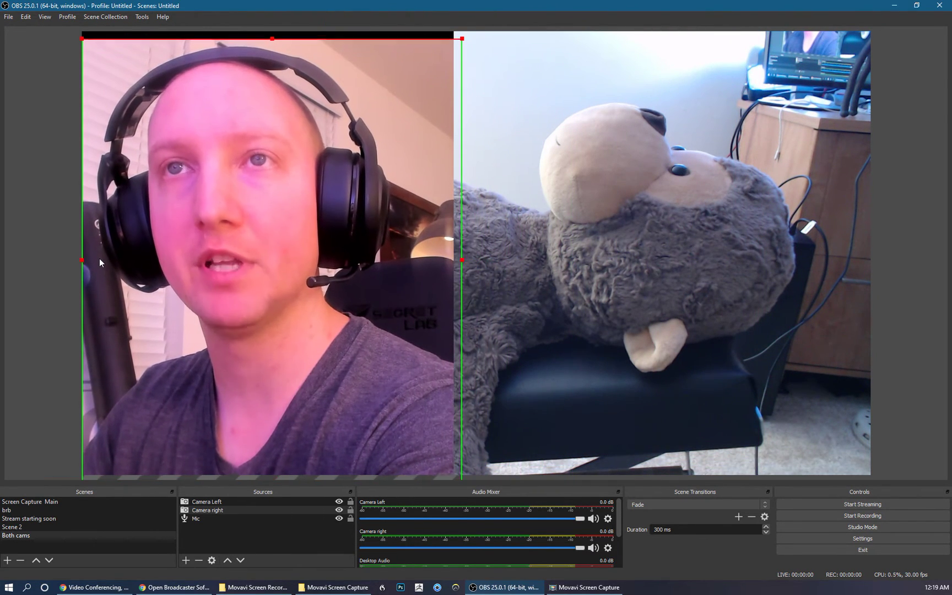
left_click(22, 265)
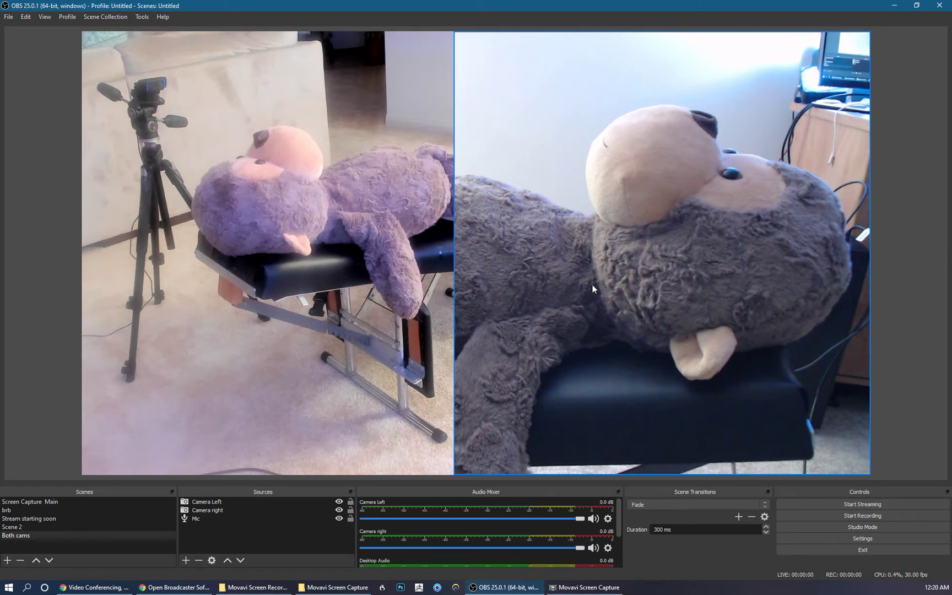
left_click(344, 287)
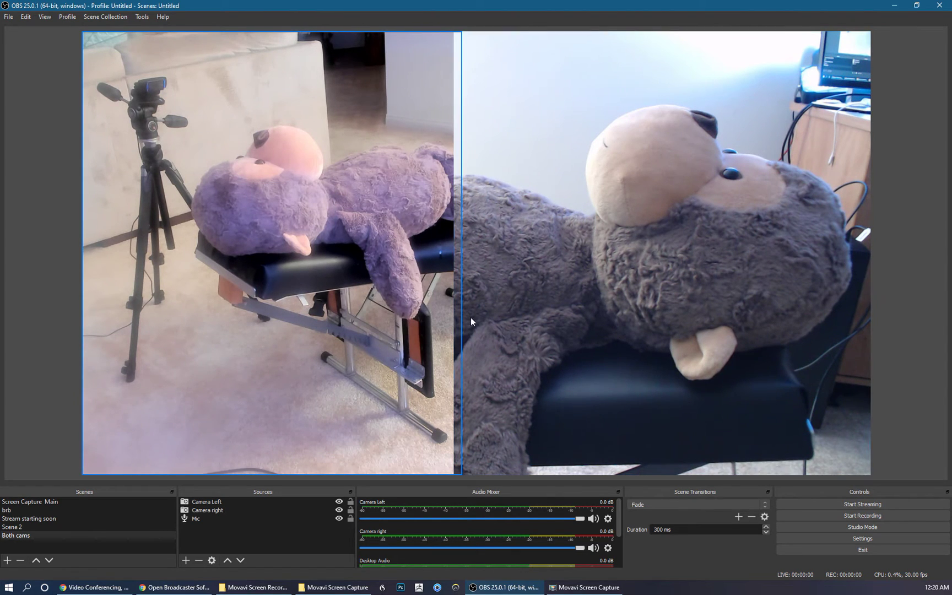
left_click(636, 310)
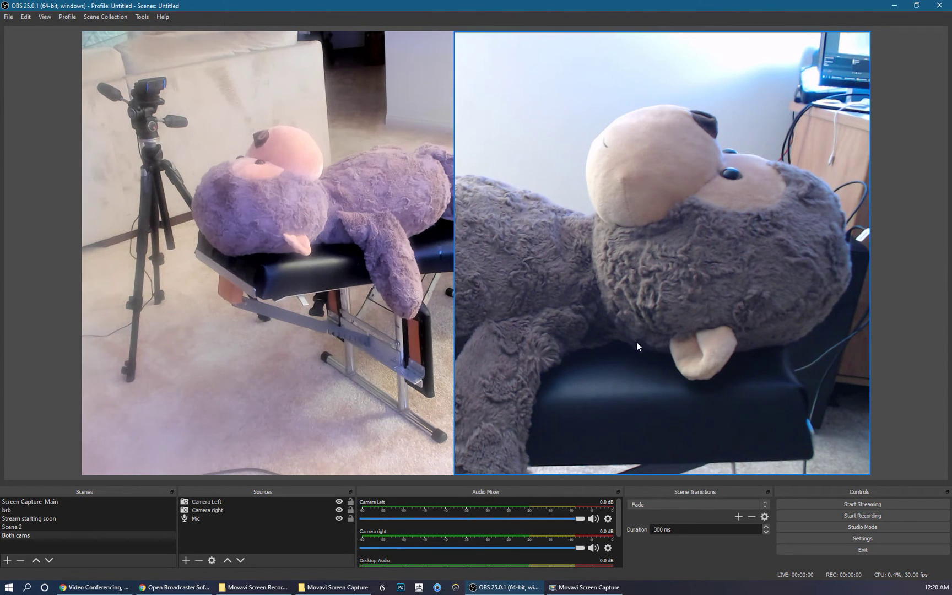
left_click(573, 479)
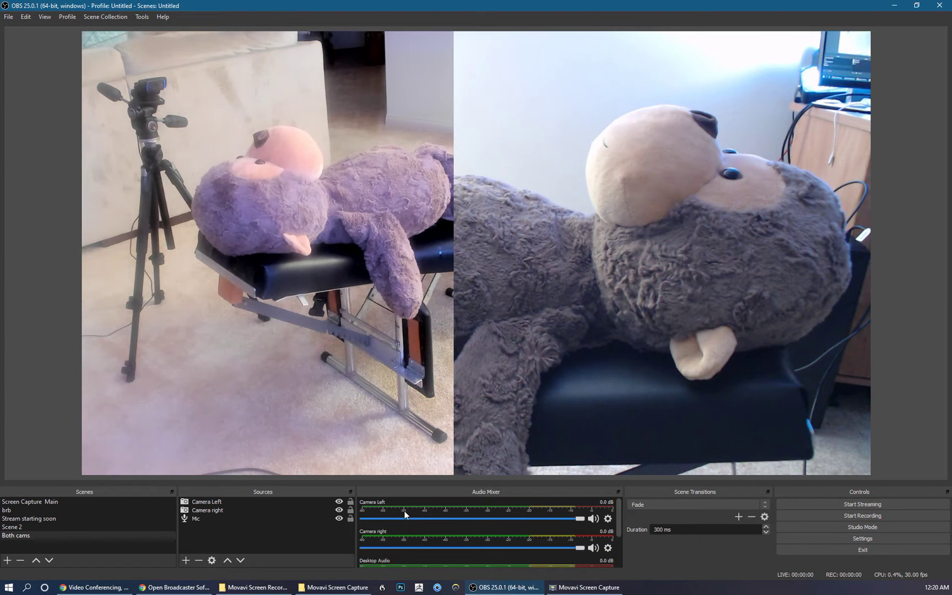
left_click(471, 251)
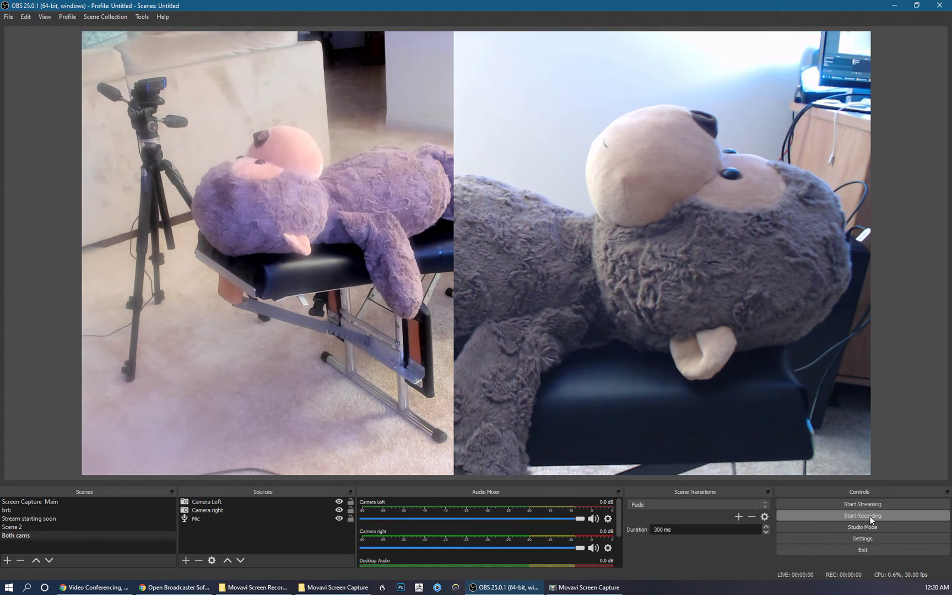
left_click(176, 588)
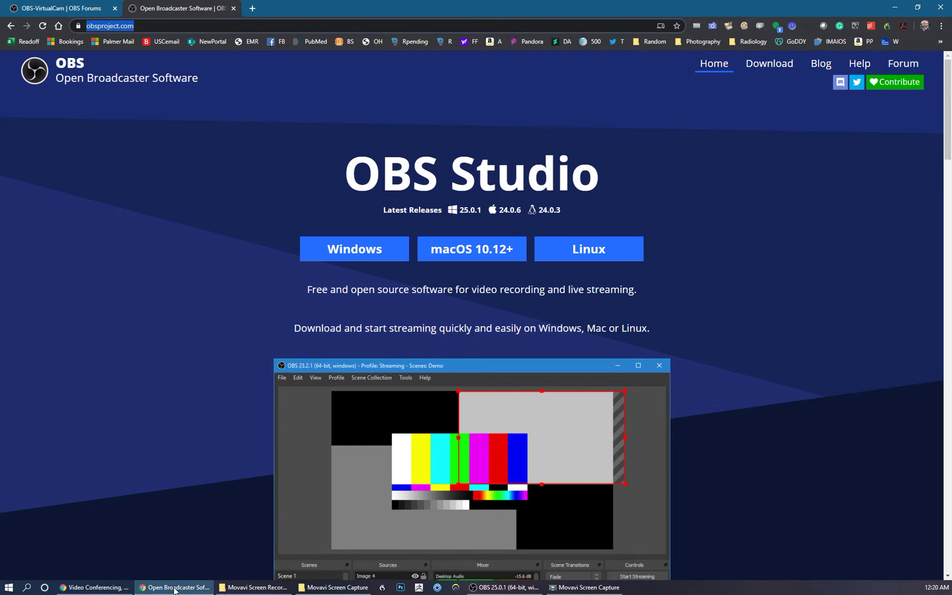
left_click(57, 6)
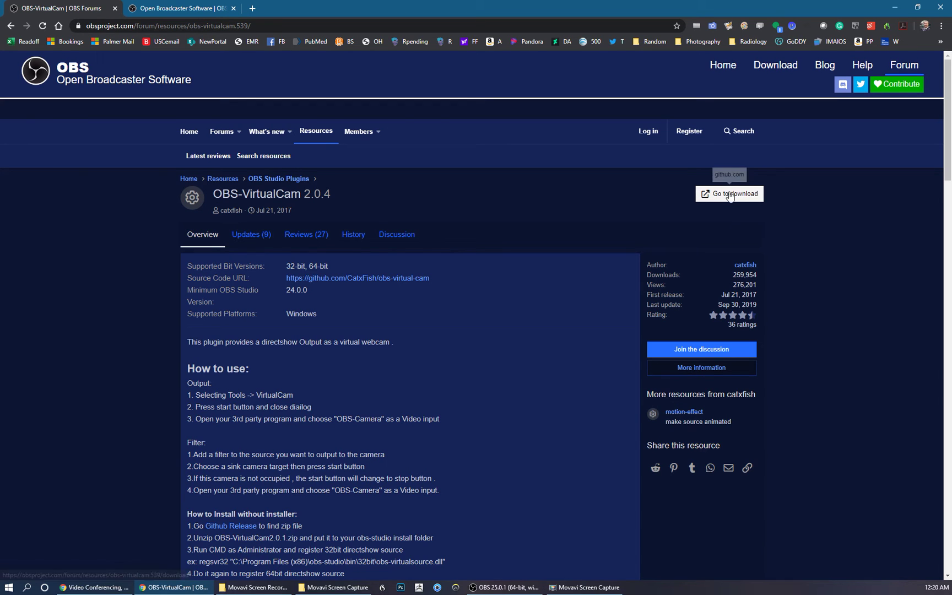
left_click(892, 9)
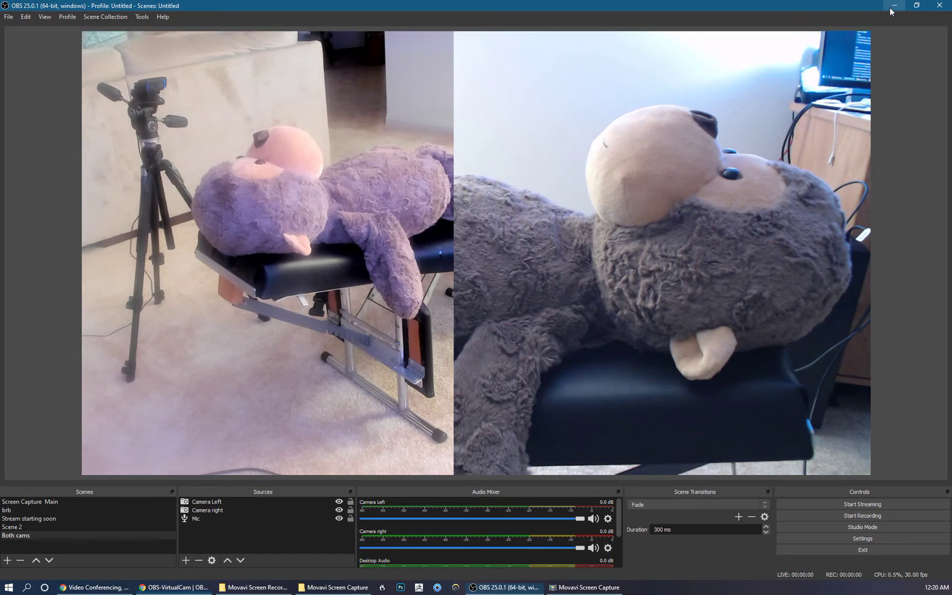
left_click(142, 16)
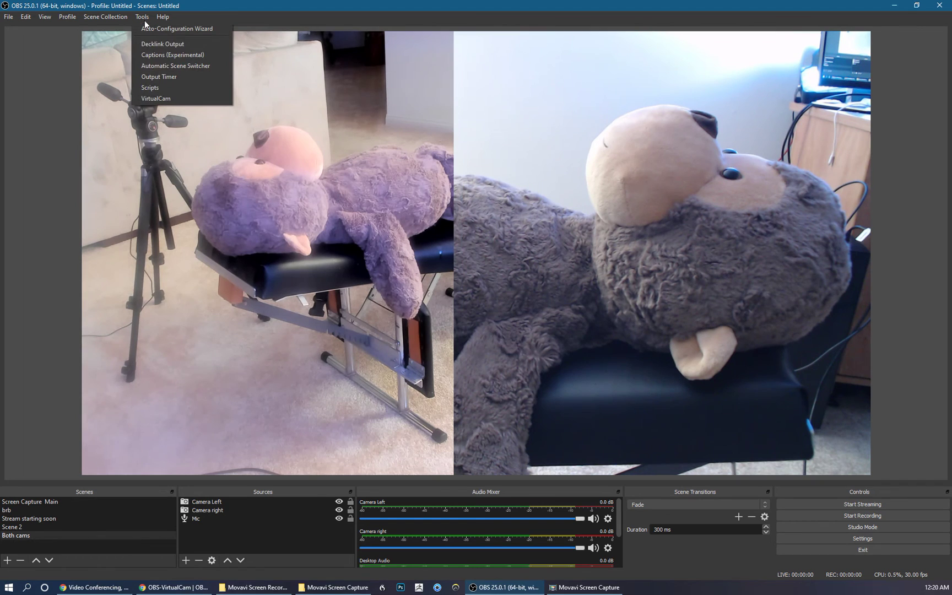
left_click(154, 98)
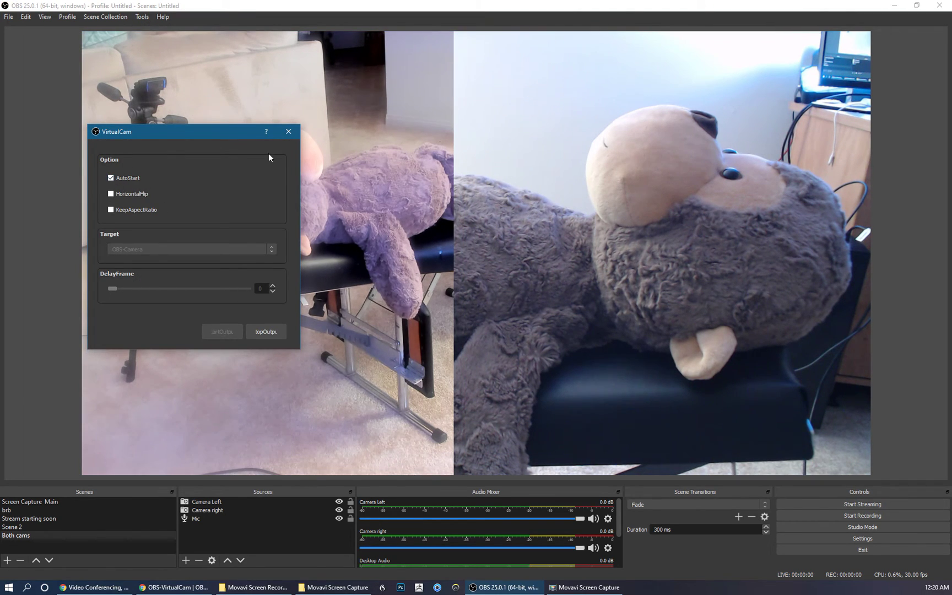
left_click(287, 133)
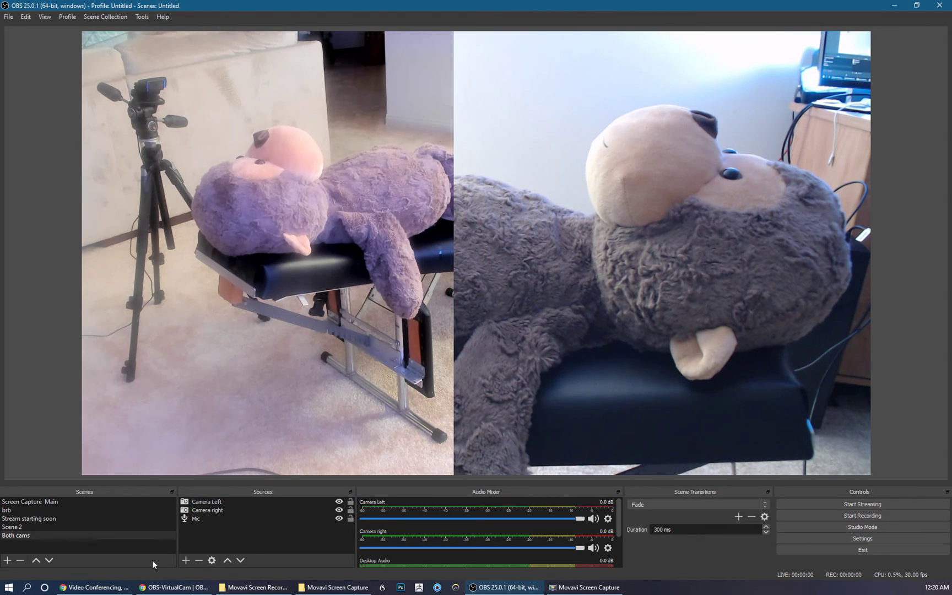
Step: Host a Zoom meeting with video on from the browser and move its window up
left_click(123, 590)
mouse_move(881, 83)
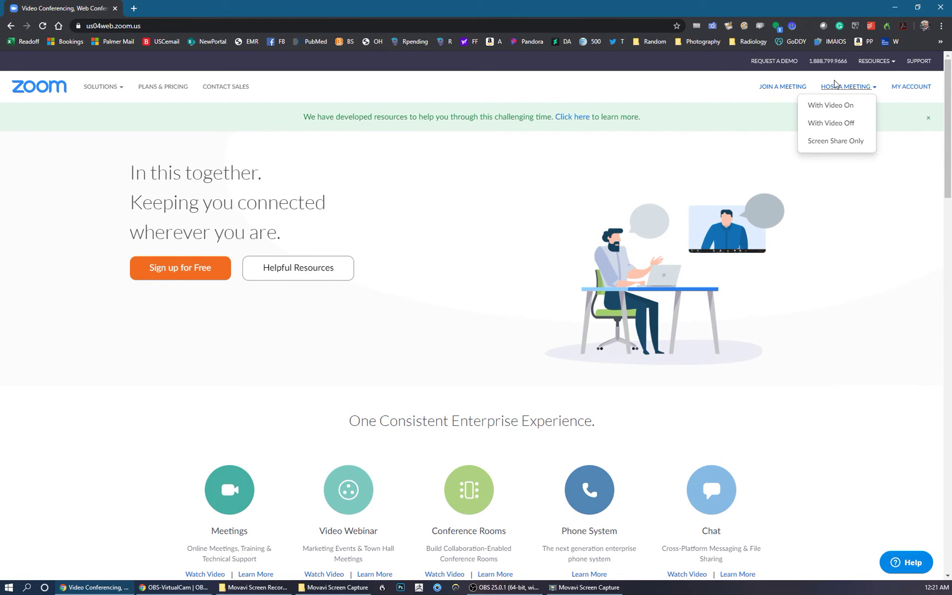
left_click(831, 106)
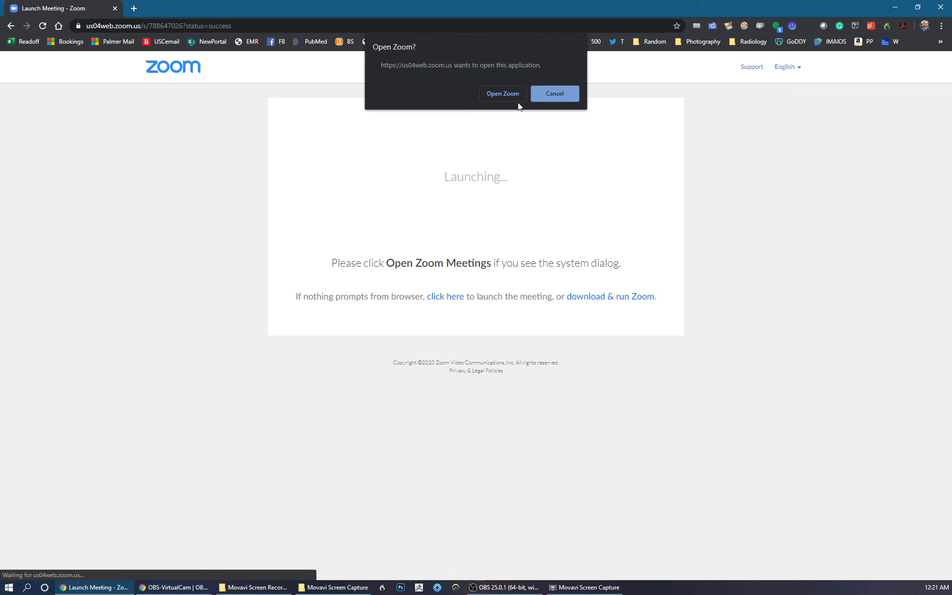
left_click(504, 94)
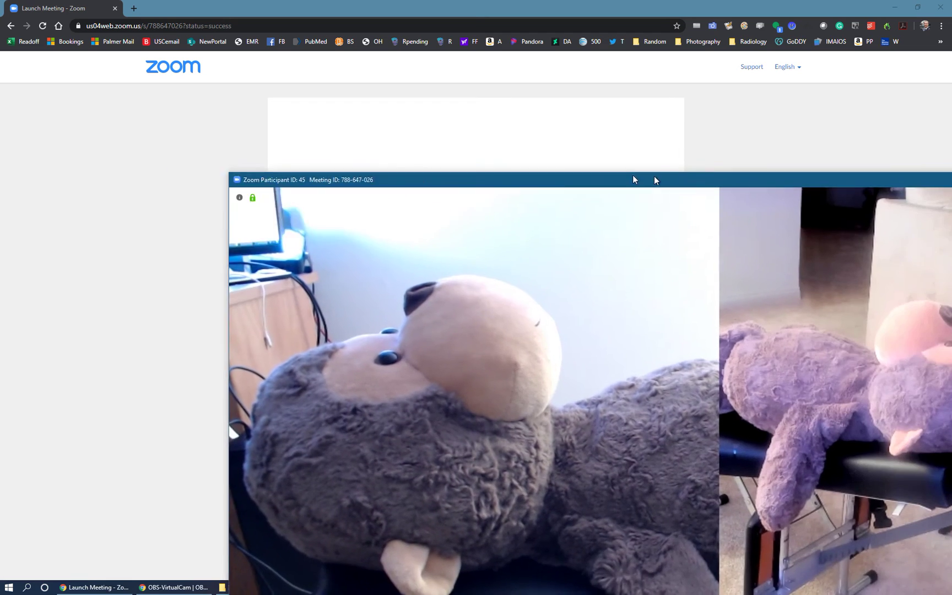
left_click_drag(654, 176, 449, 22)
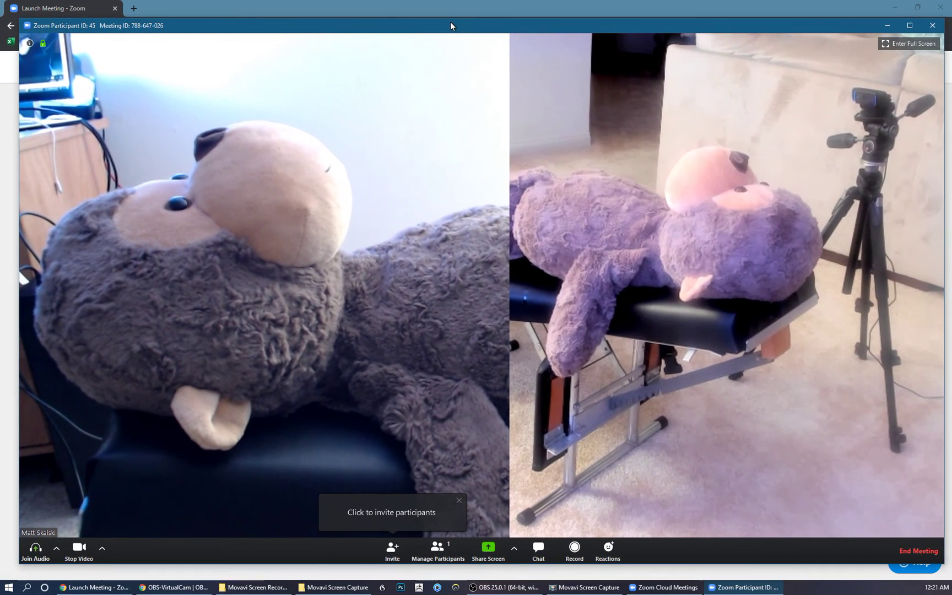
Step: Confirm OBS-Camera as Zoom's camera, minimize the meeting to a floating video, and return to OBS
left_click(103, 551)
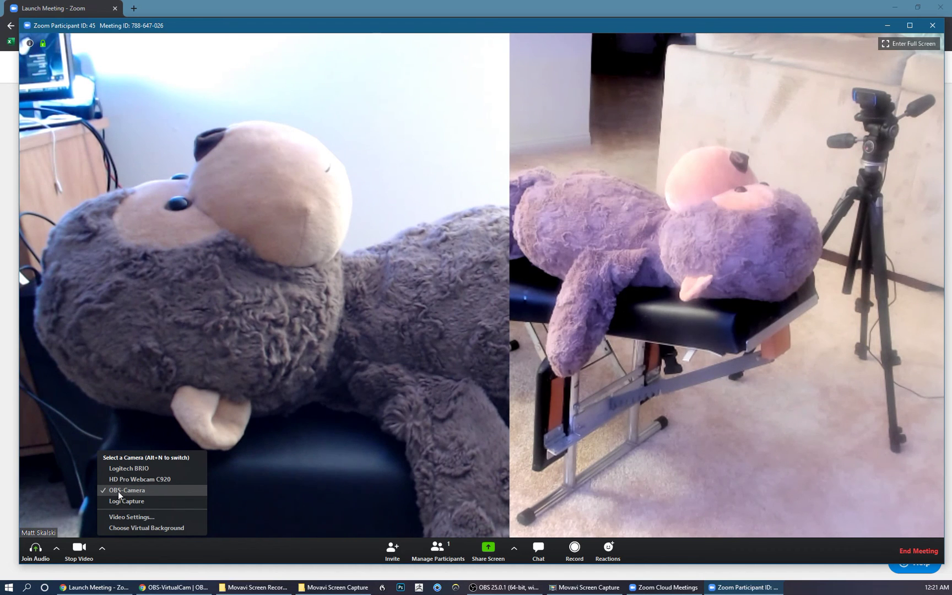
left_click(132, 490)
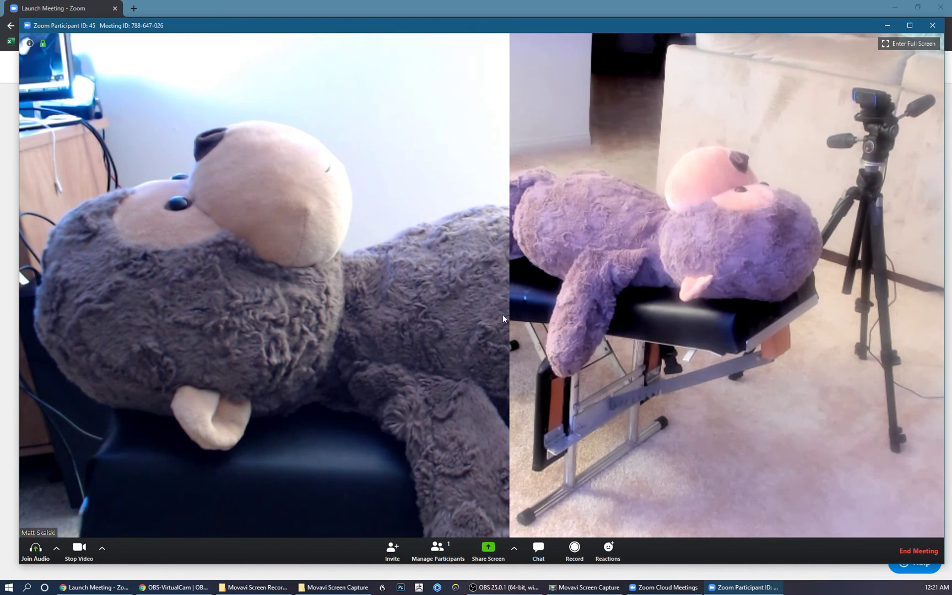
left_click(101, 549)
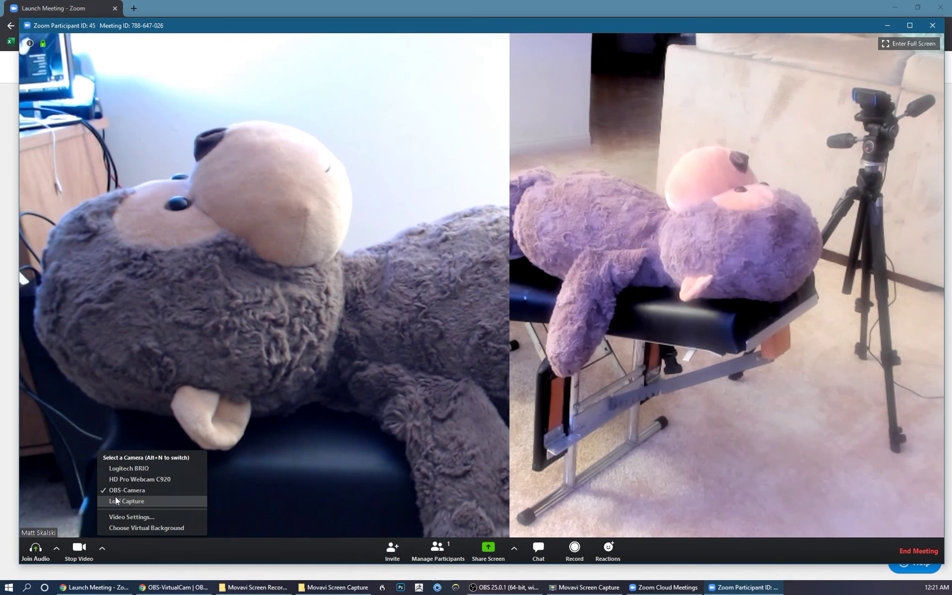
left_click(891, 25)
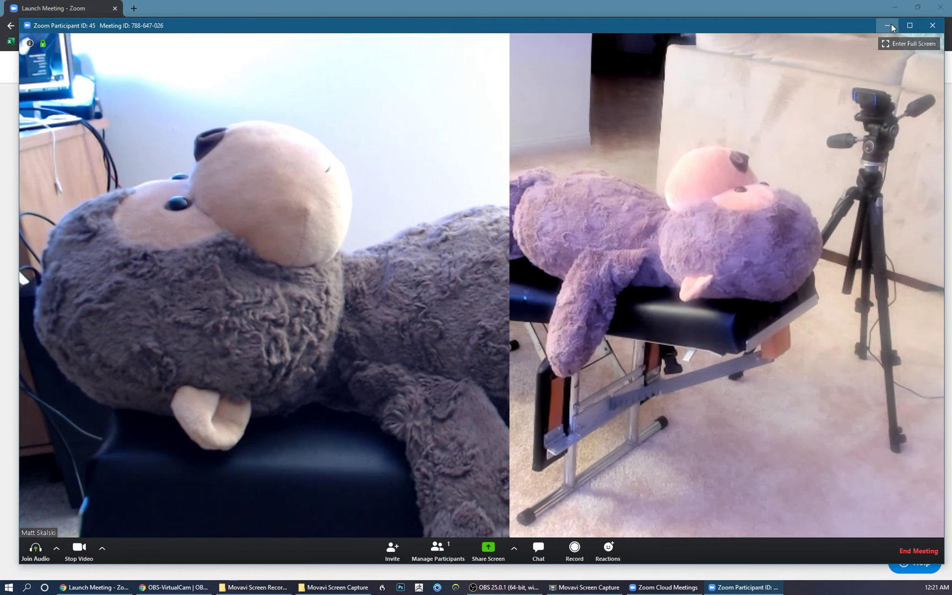
left_click(509, 588)
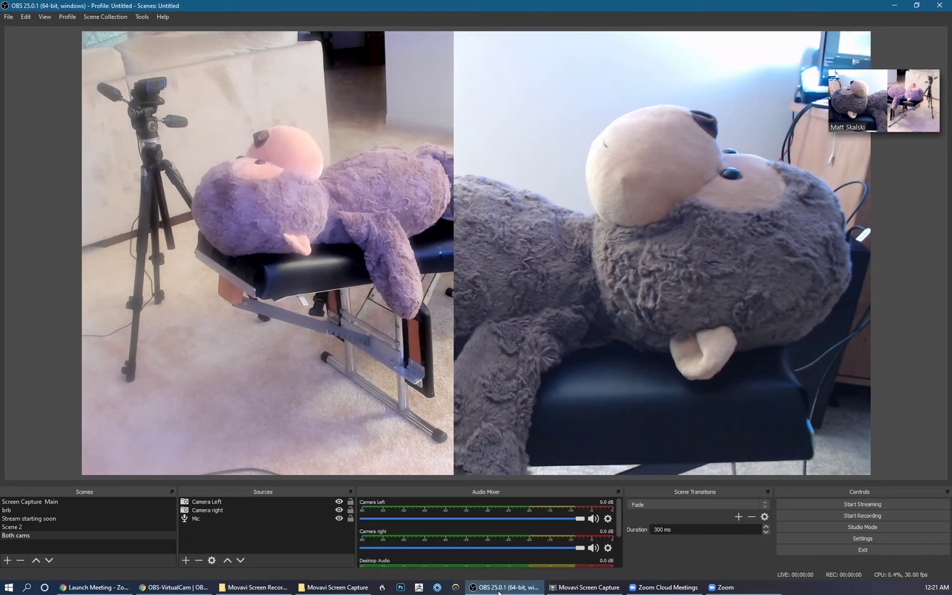